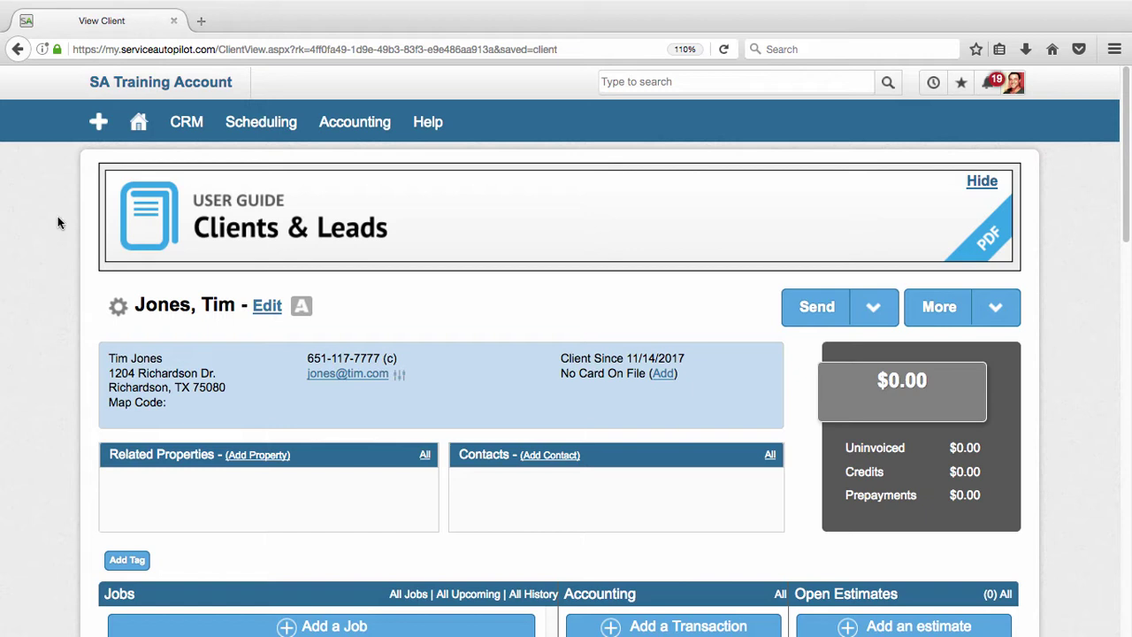
Scroll down the client page to its empty Jobs section.
left_click(98, 122)
scroll(31, 316, "down", 3)
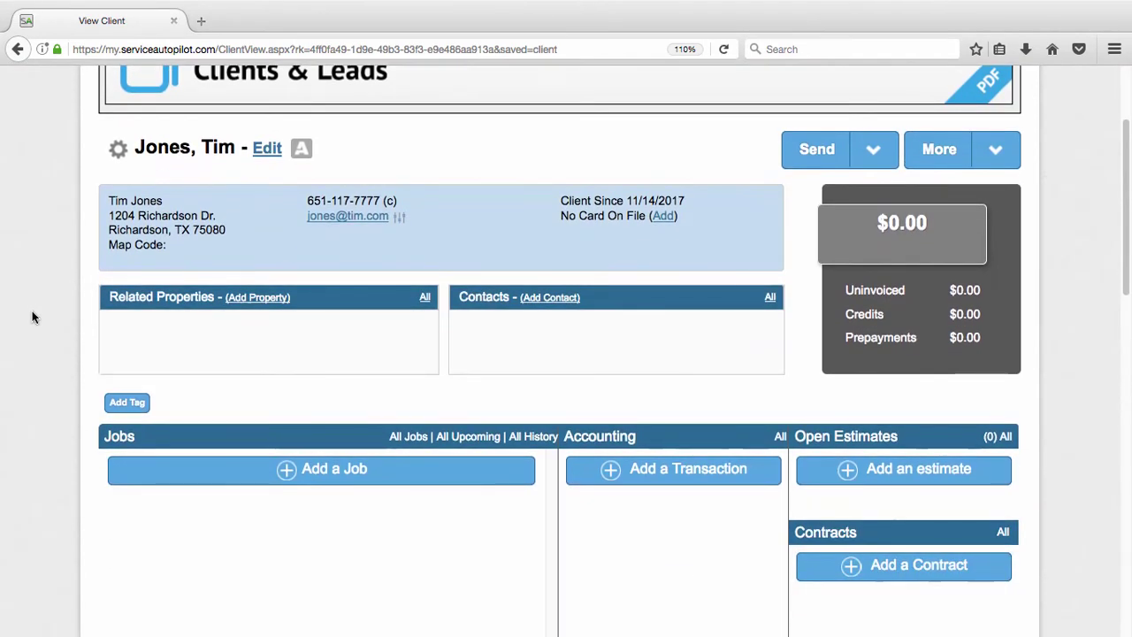
scroll(52, 473, "down", 1)
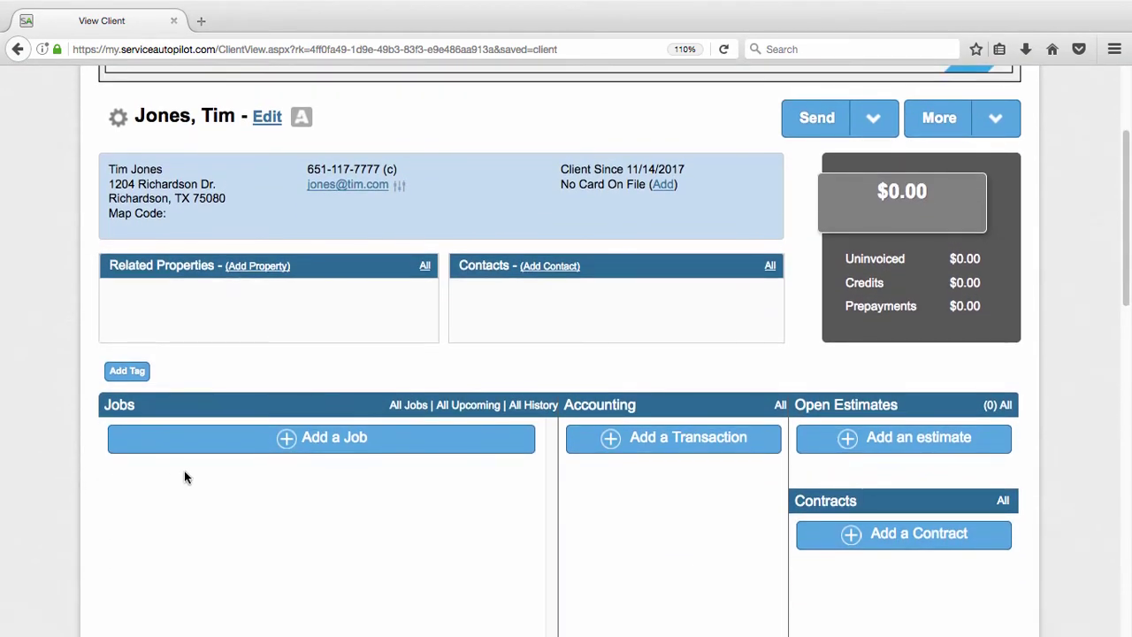
Start a one-time job and set its service to Residential Maintenance at 35.00.
left_click(282, 441)
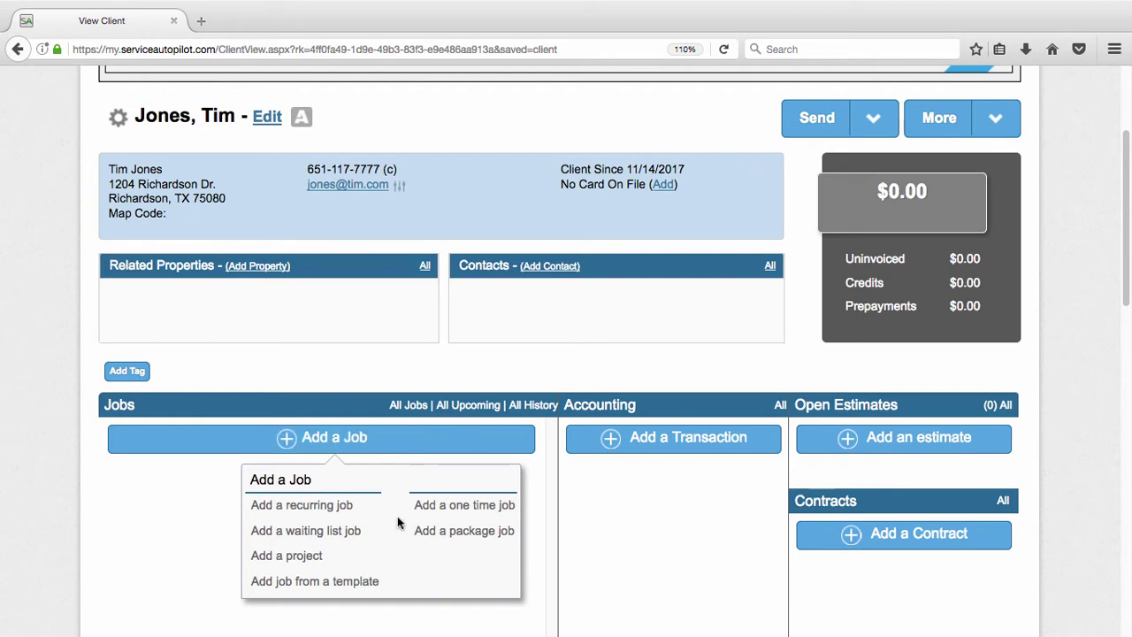
left_click(437, 510)
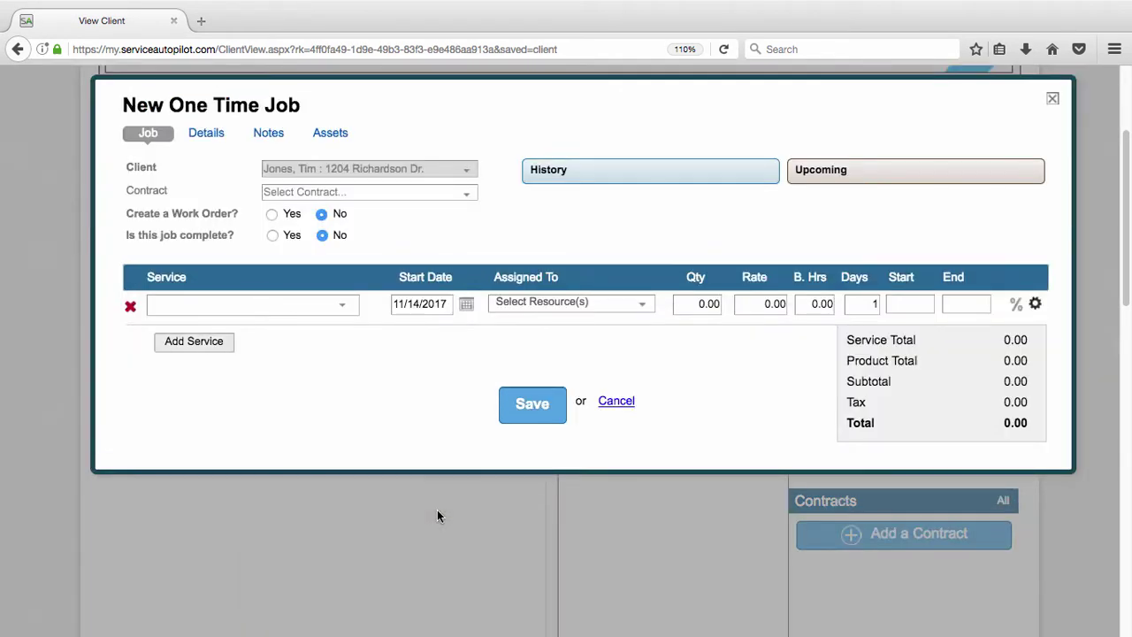
left_click(339, 305)
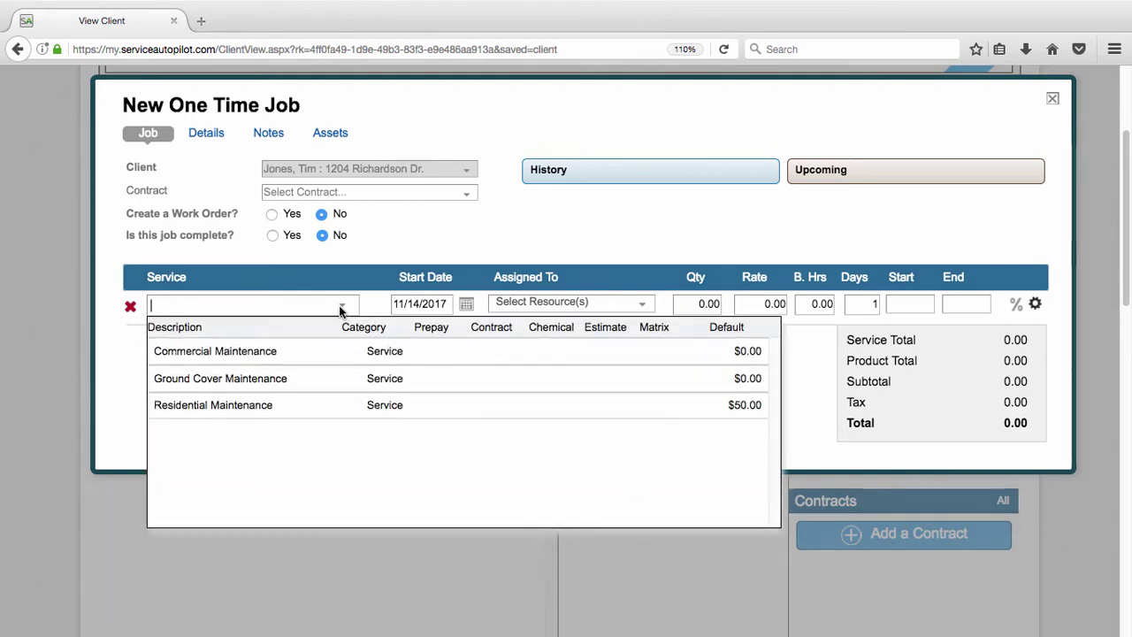
type("mainte")
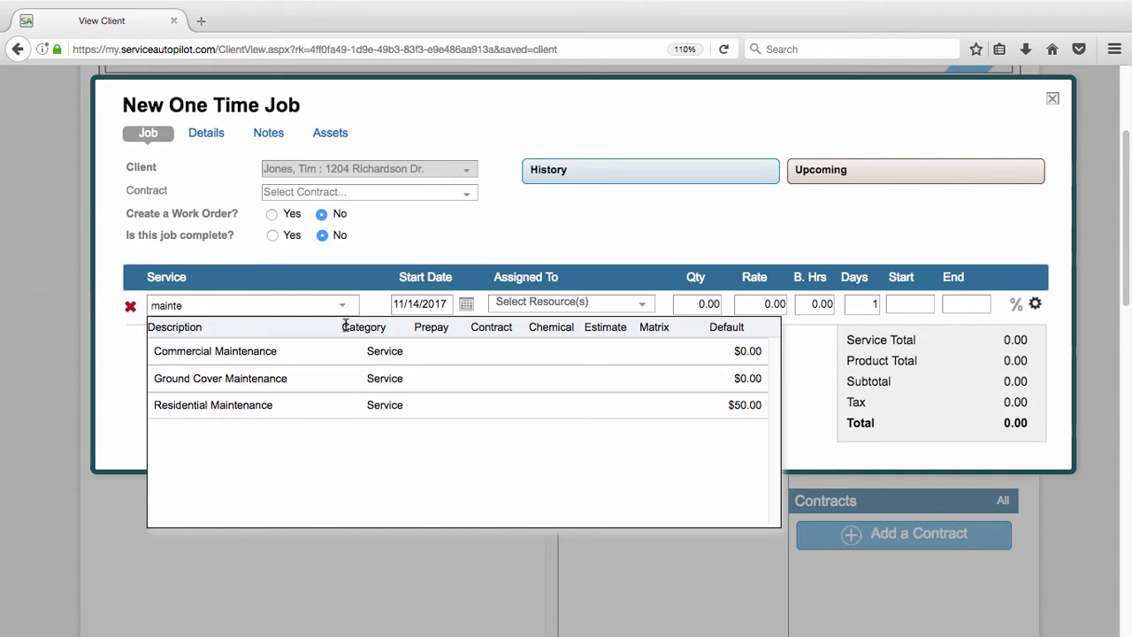
left_click(294, 404)
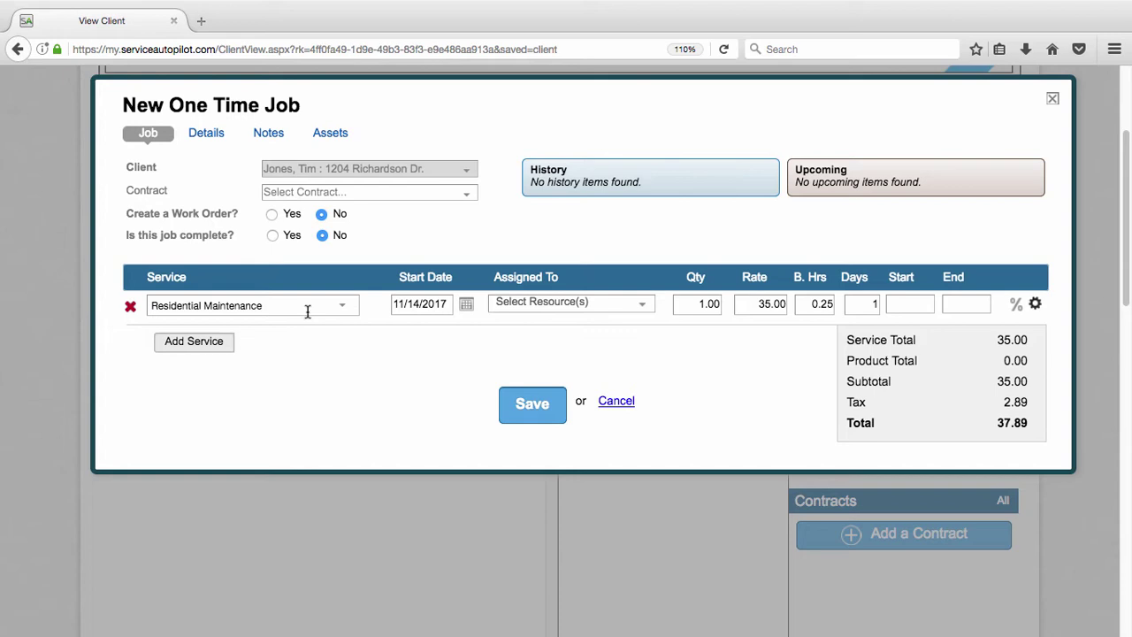
left_click(308, 310)
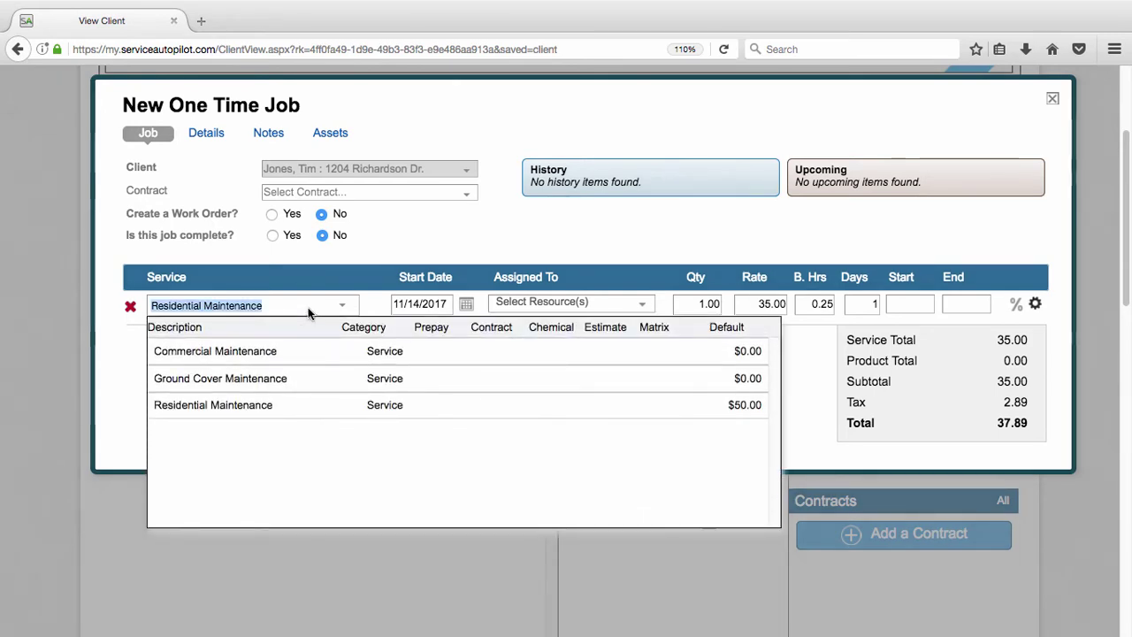
Keep the 11/14/2017 start date and assign the job line to A Team (AT).
left_click(330, 285)
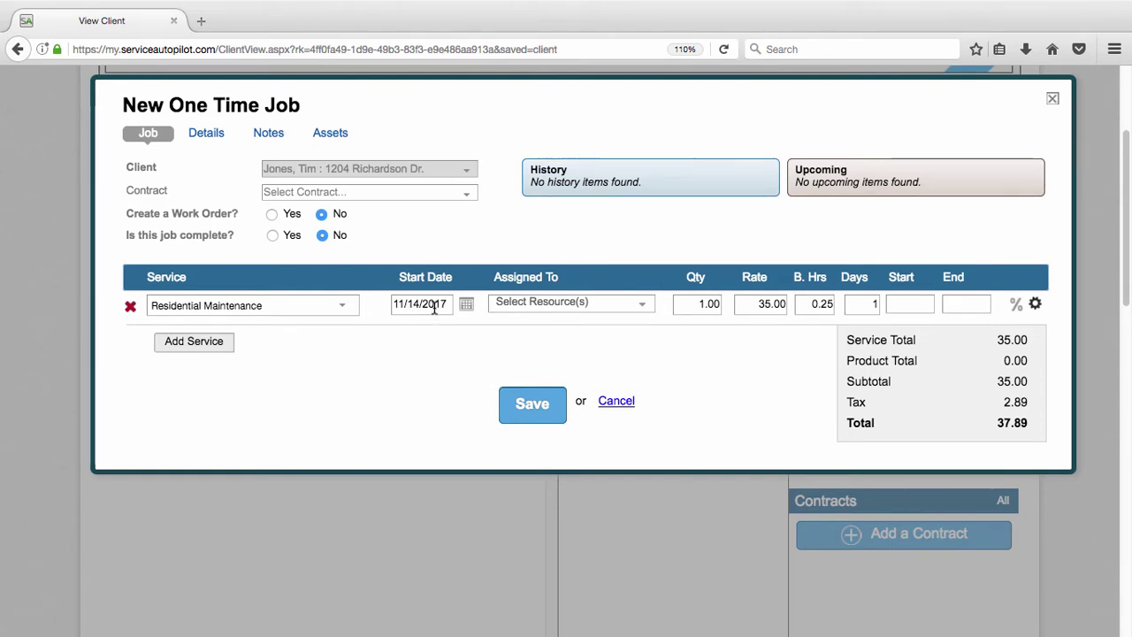
left_click(466, 304)
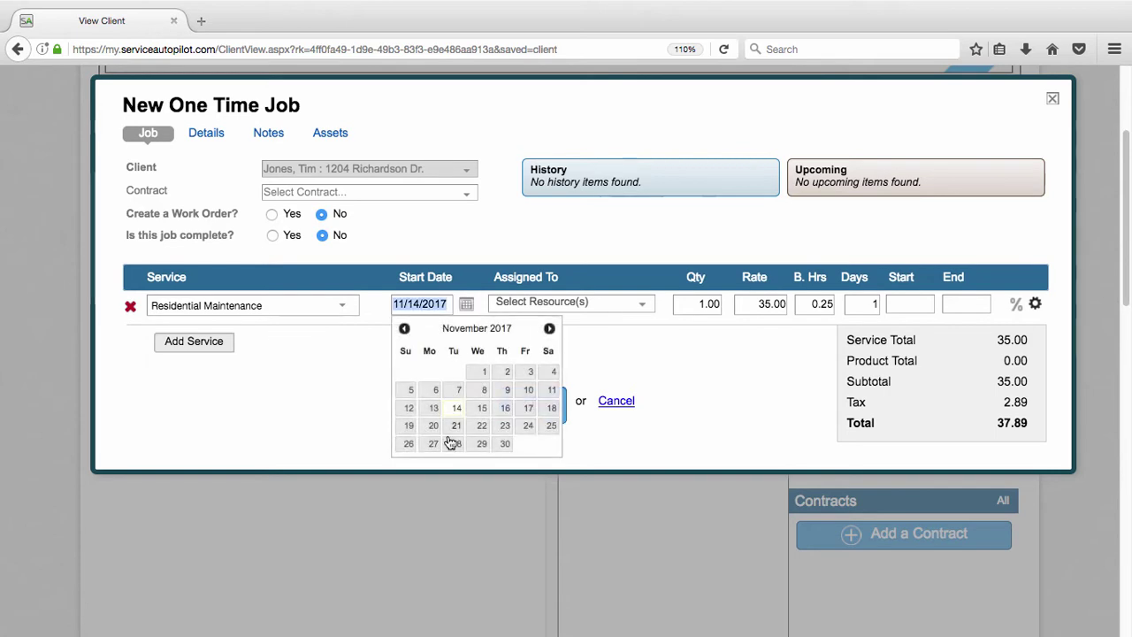
left_click(371, 336)
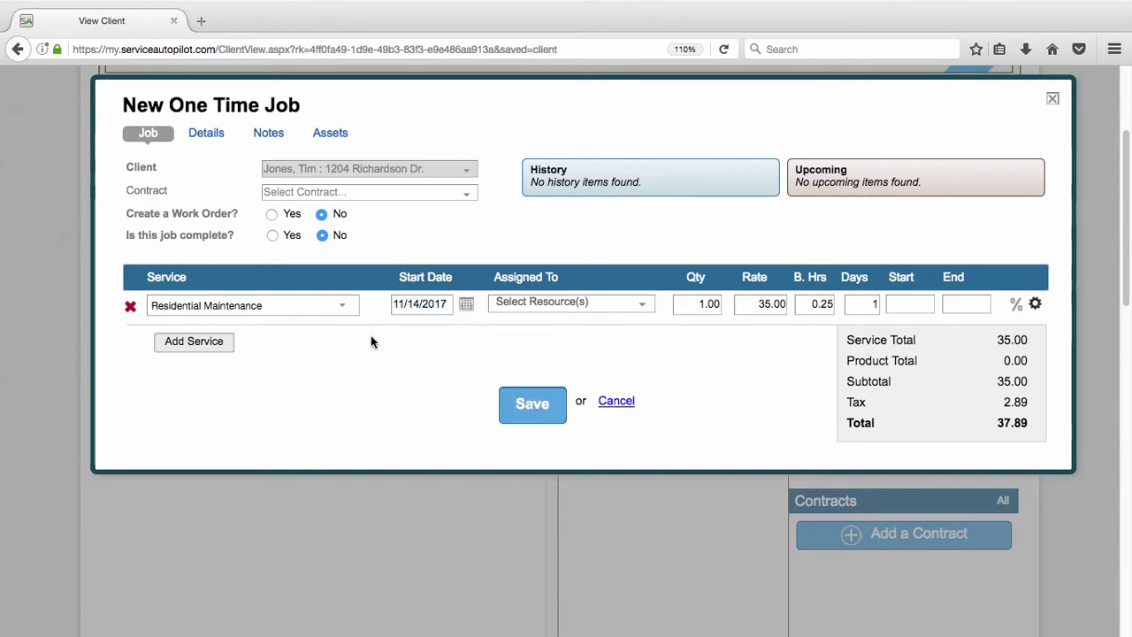
left_click(535, 304)
left_click(469, 333)
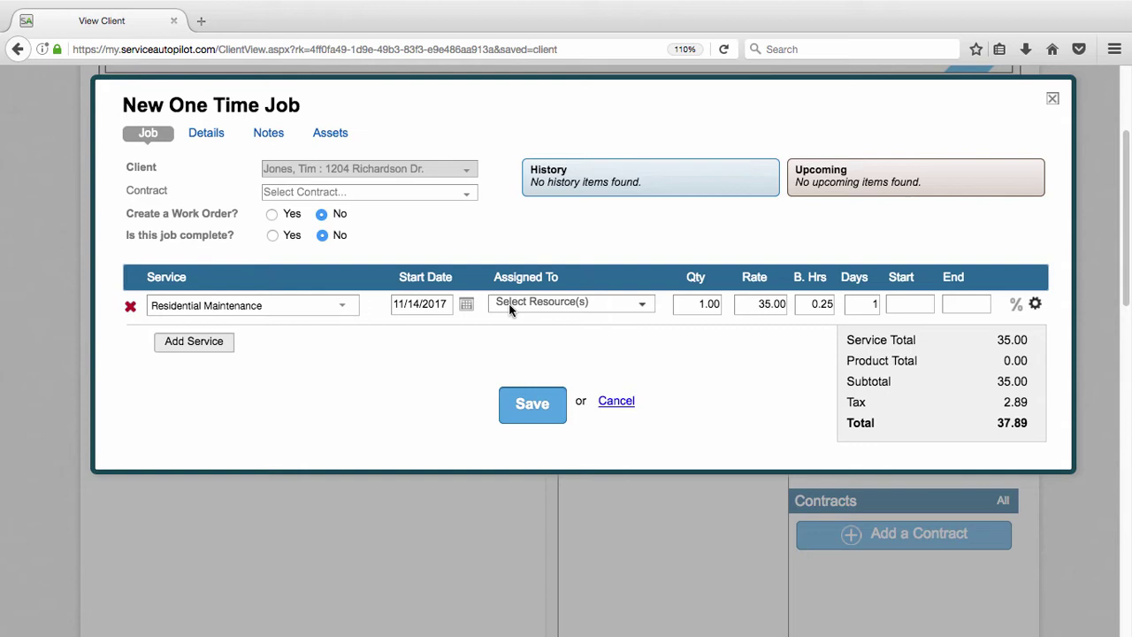
left_click(508, 303)
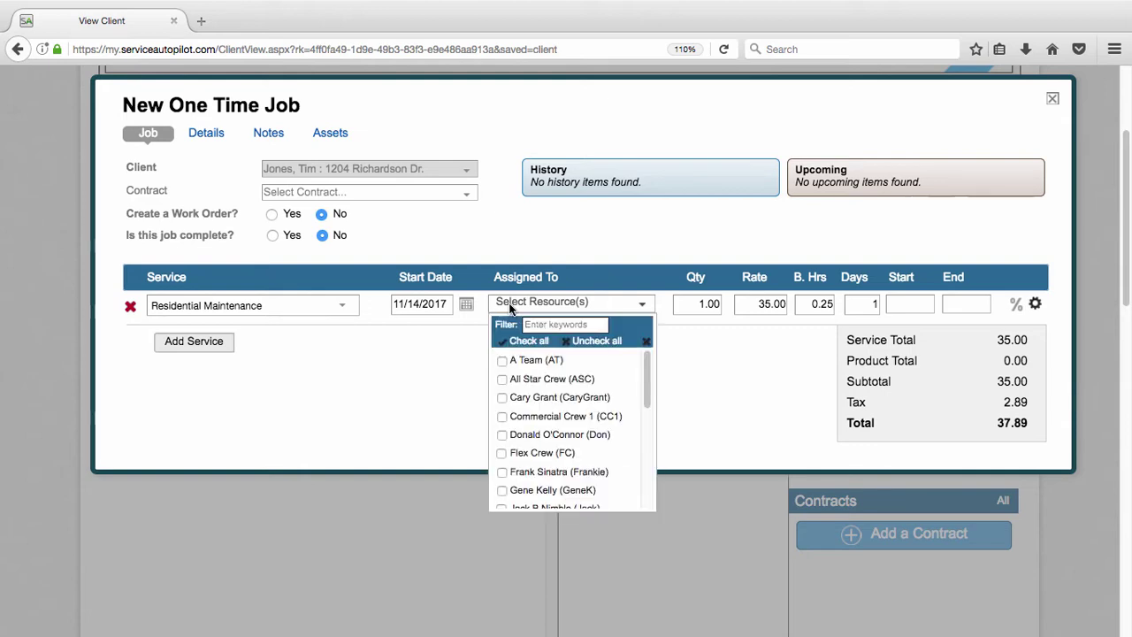
left_click(501, 359)
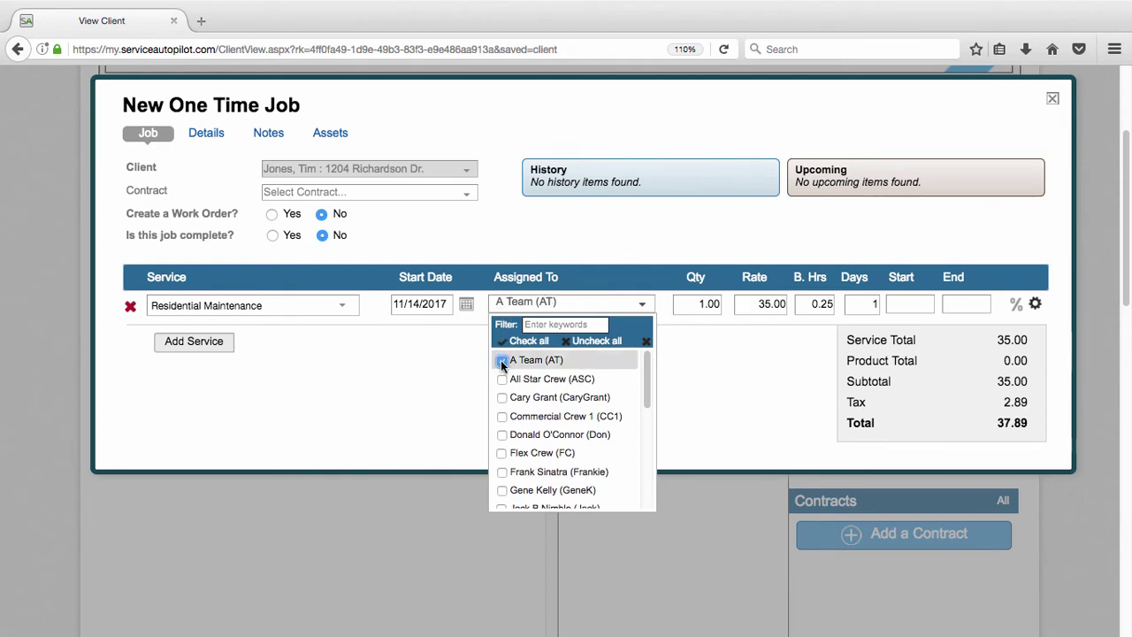
left_click(469, 353)
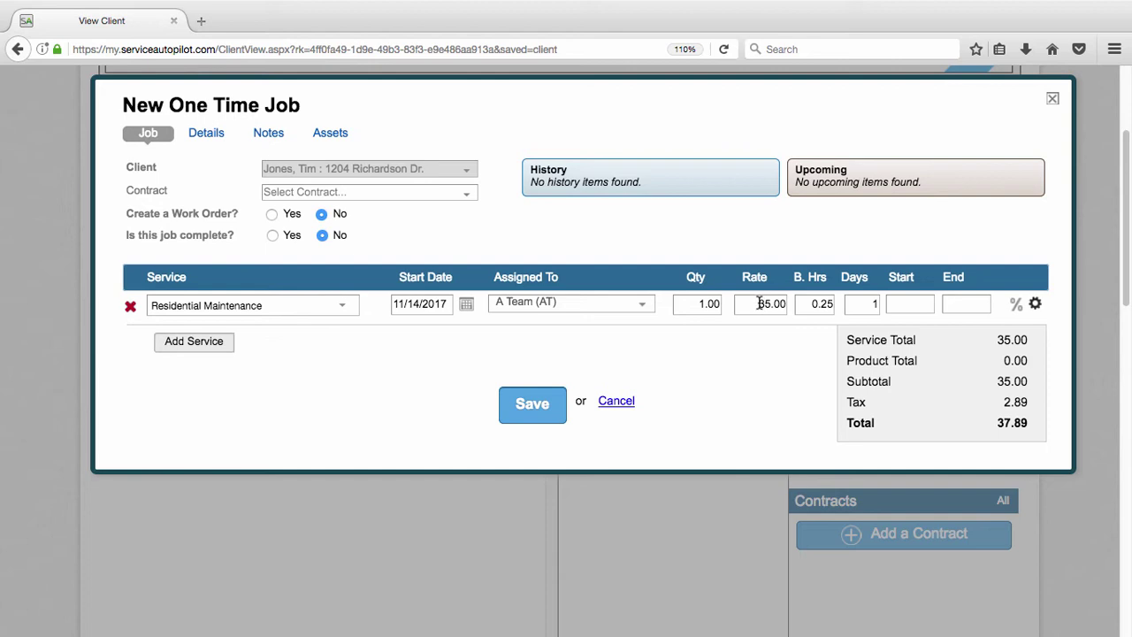
left_click(688, 307)
type("2")
left_click(765, 304)
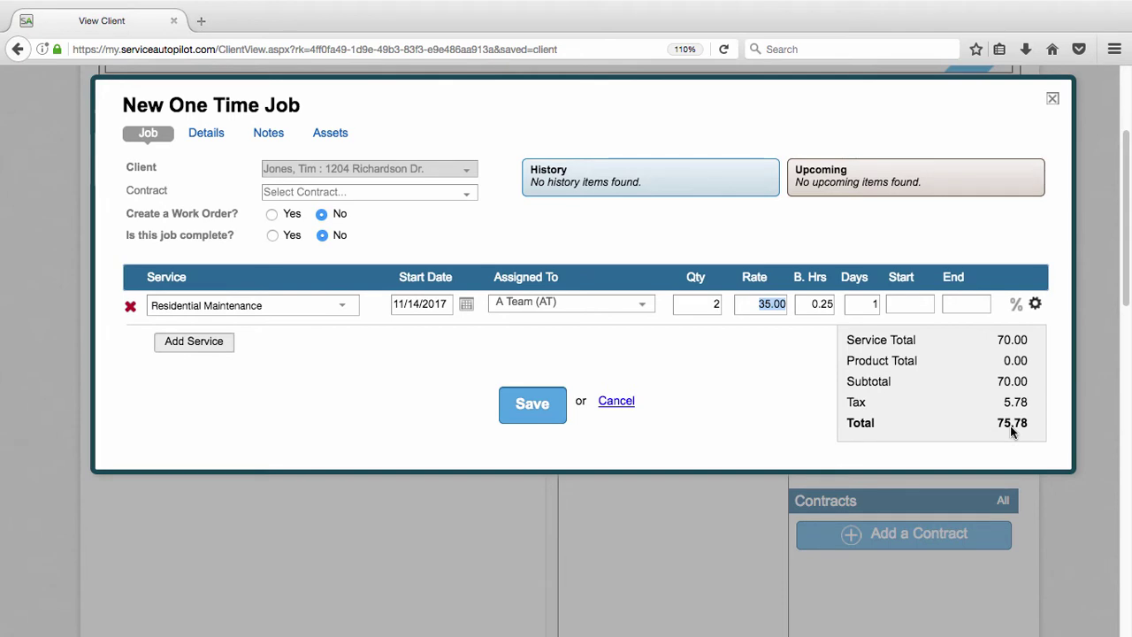
left_click(690, 304)
type("1")
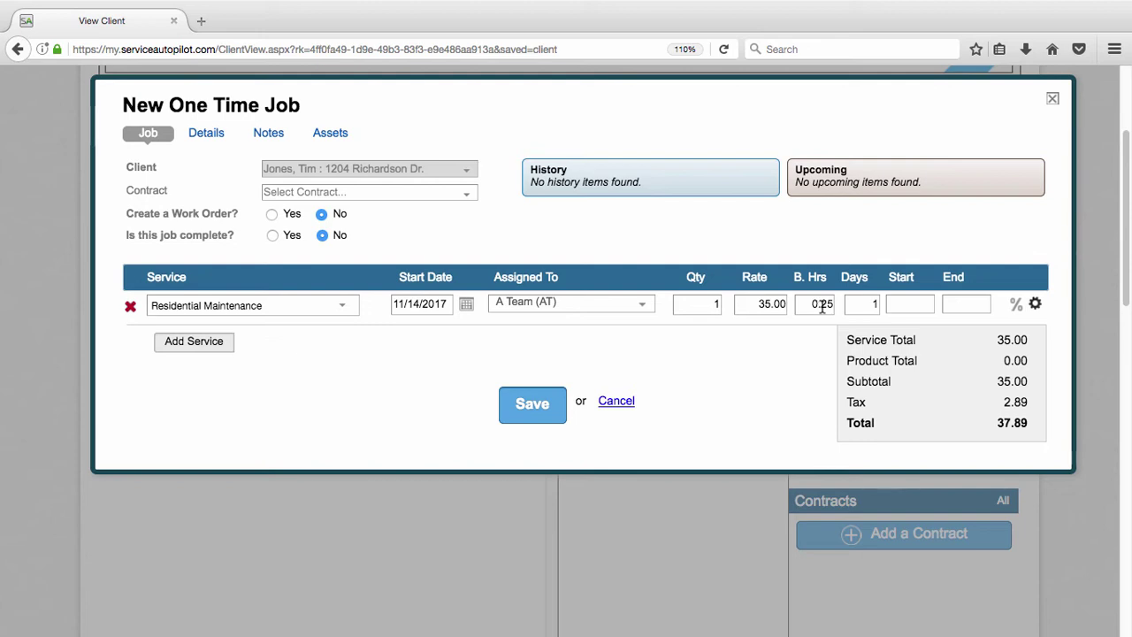
Fill the job line's start time as 02:37PM, with the end time becoming 02:52PM.
double_click(866, 302)
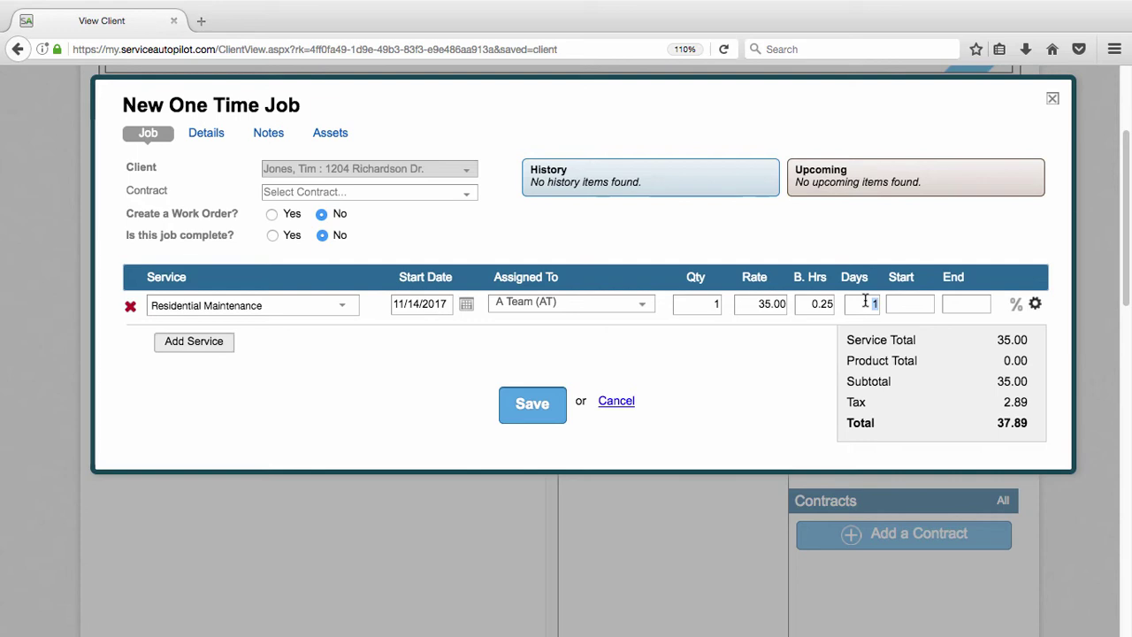
left_click(911, 309)
type("2:37PM")
left_click(968, 306)
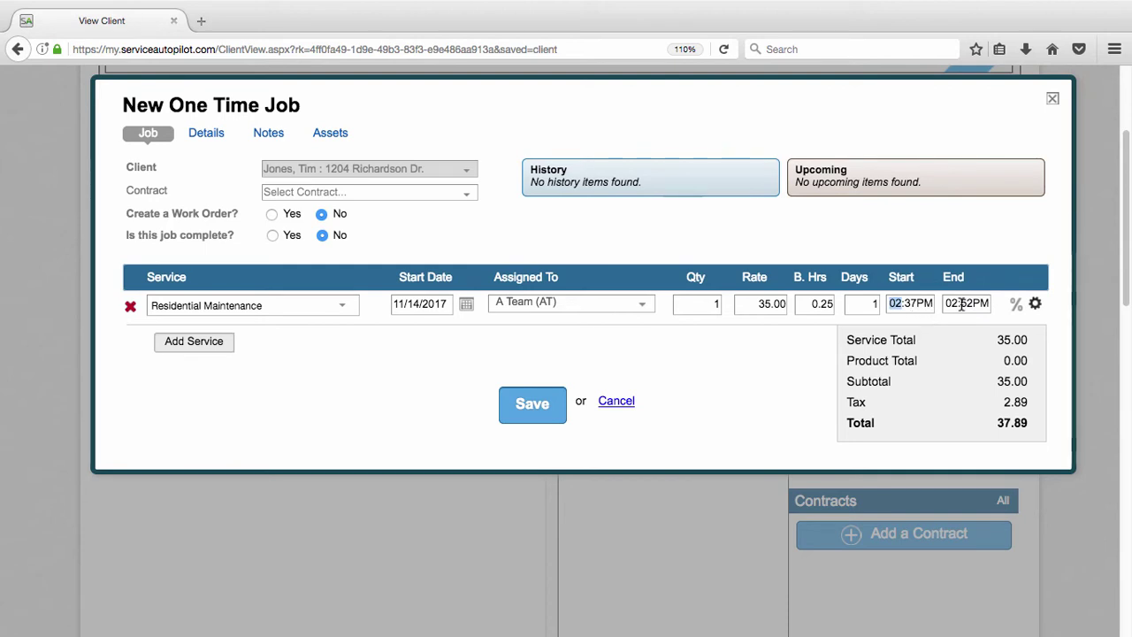
left_click(968, 306)
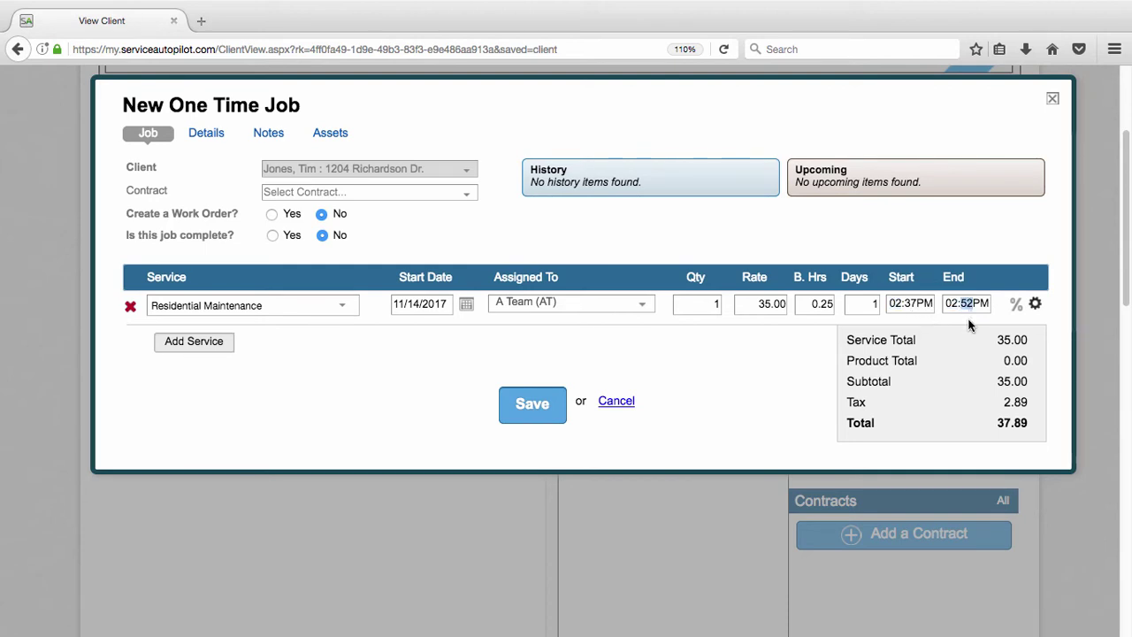
left_click(911, 306)
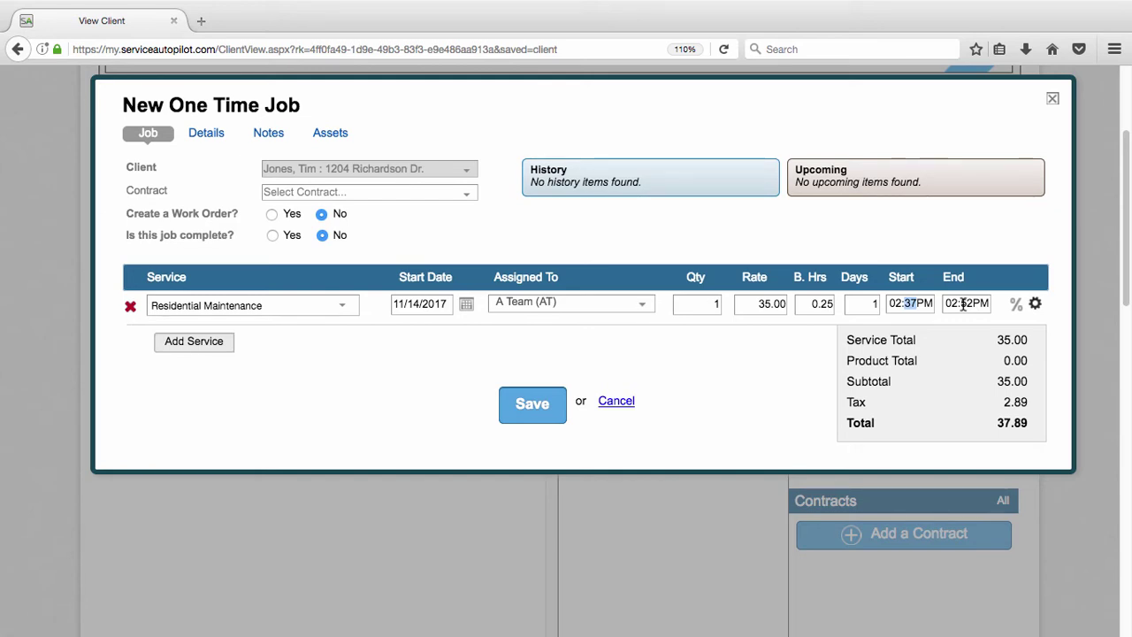
Look over the discount type and expiration options, then close Add/Edit Discounts unapplied.
left_click(1015, 303)
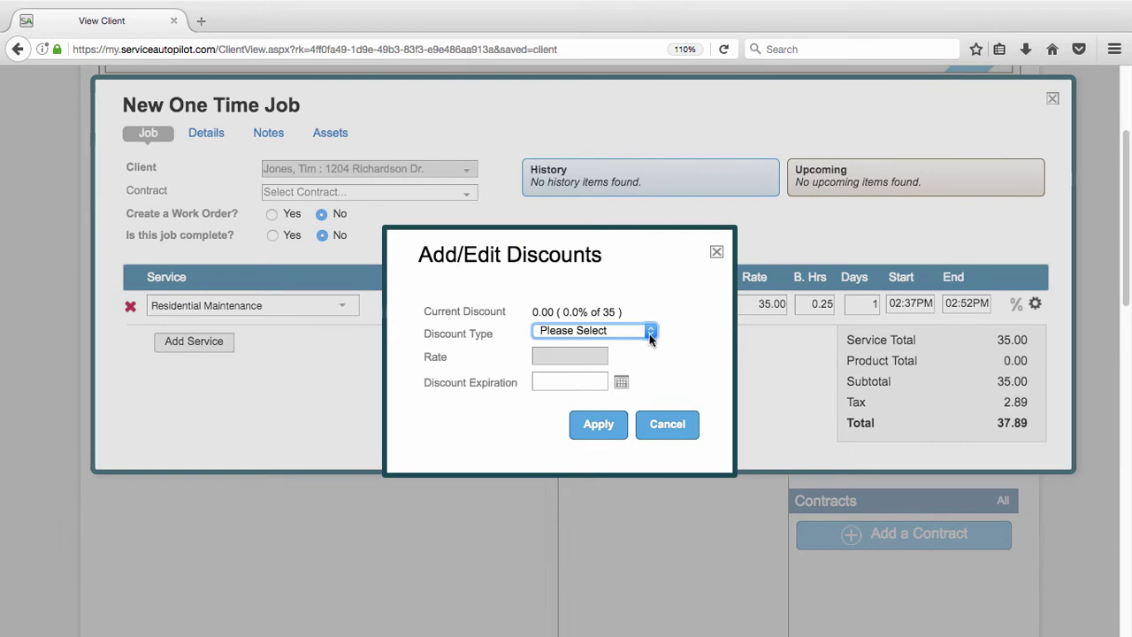
left_click(593, 330)
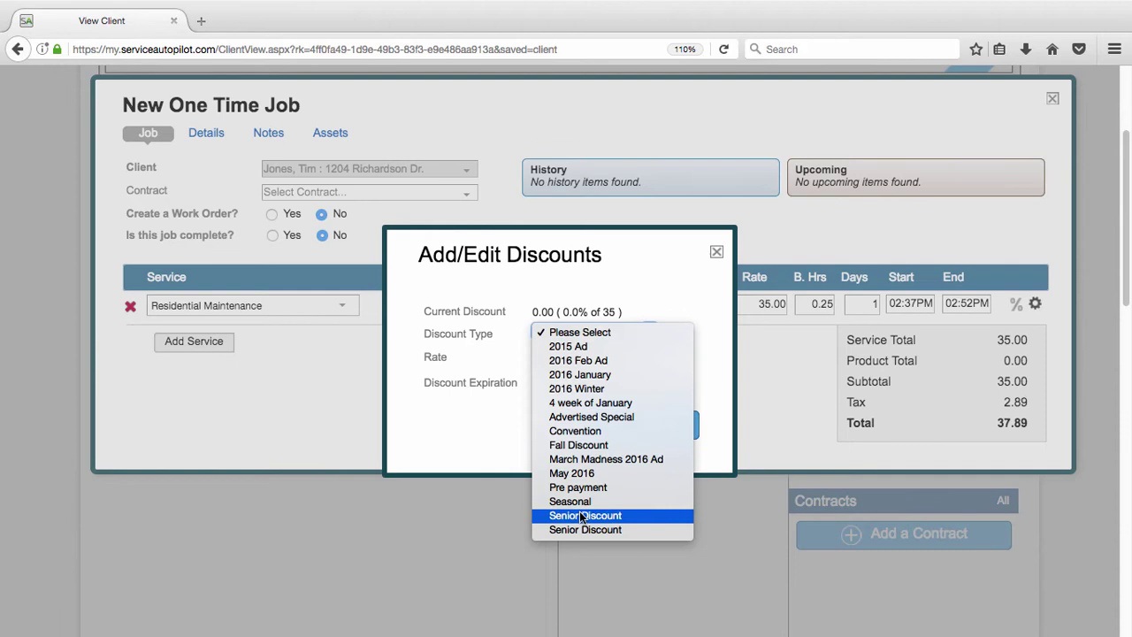
left_click(639, 296)
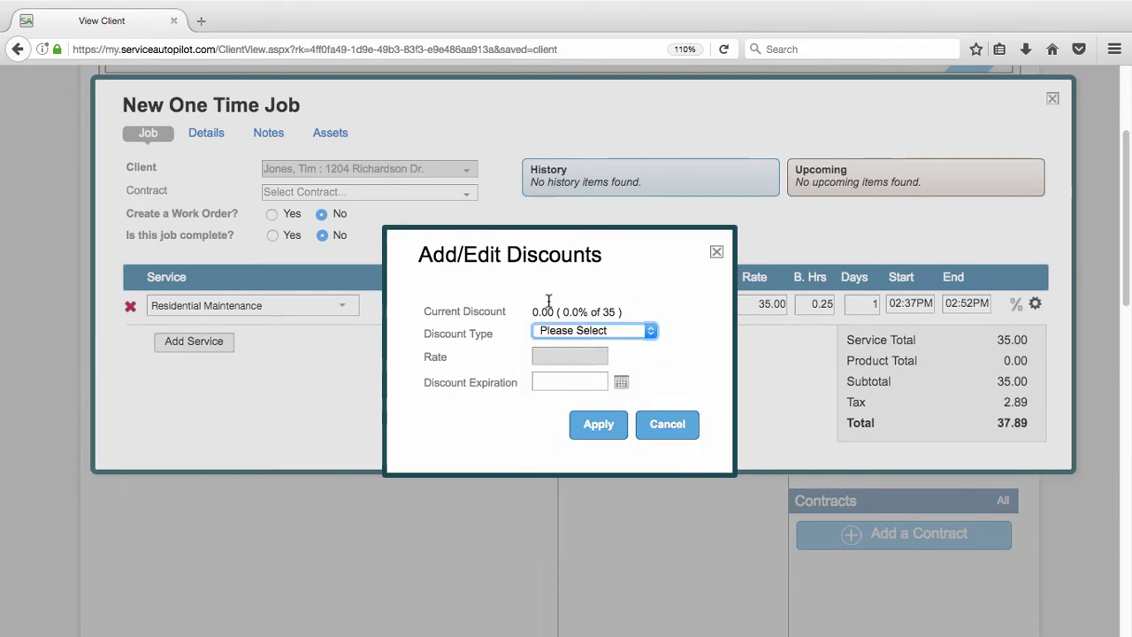
left_click(542, 385)
left_click(659, 345)
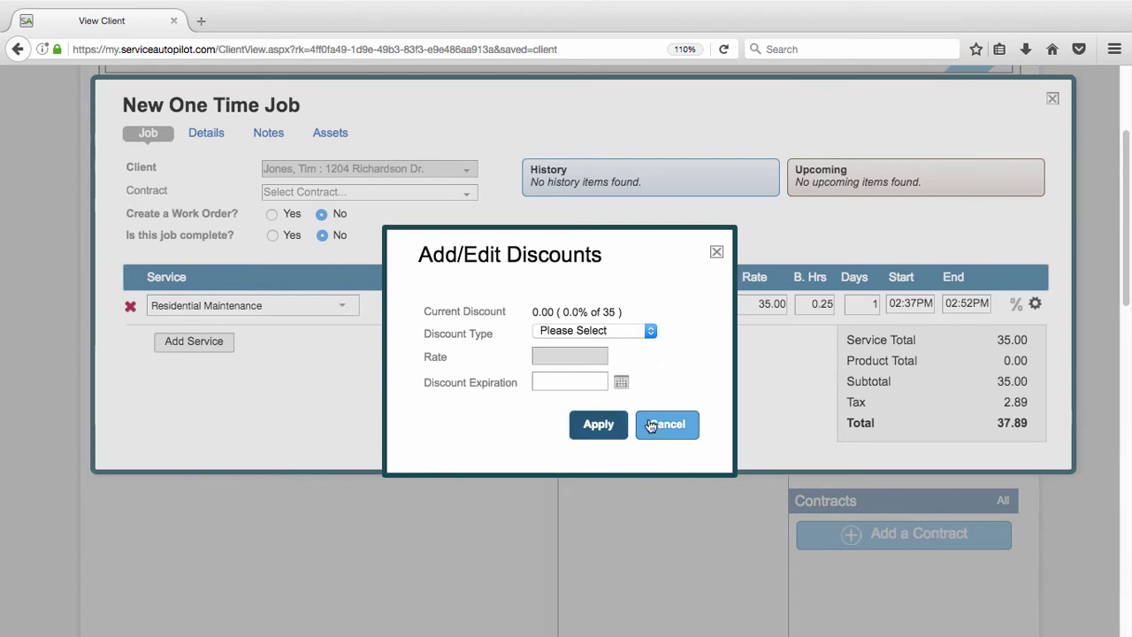
left_click(718, 253)
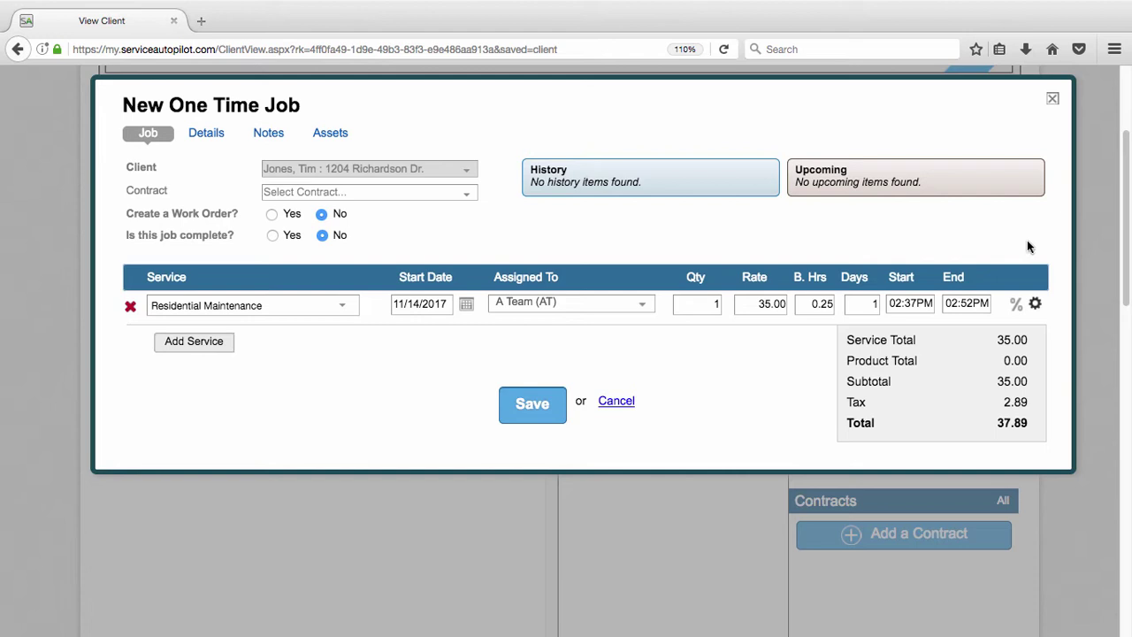
Save the service note 'Close the gate when you're finished' through Update notes.
left_click(1035, 305)
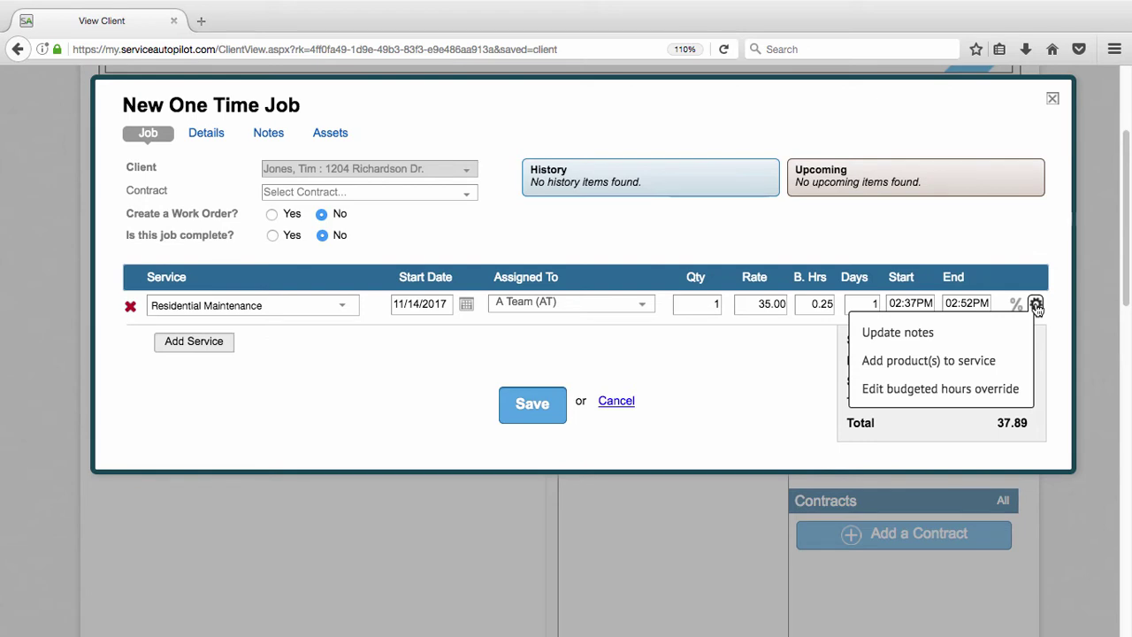
mouse_move(1034, 304)
left_click(1011, 332)
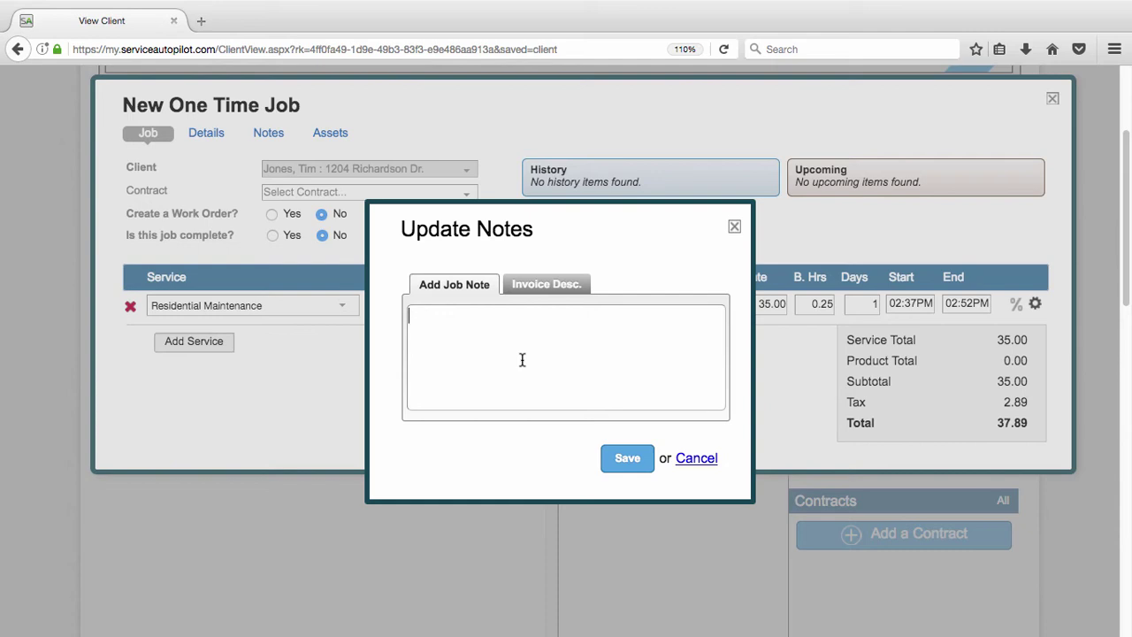
type("Close ")
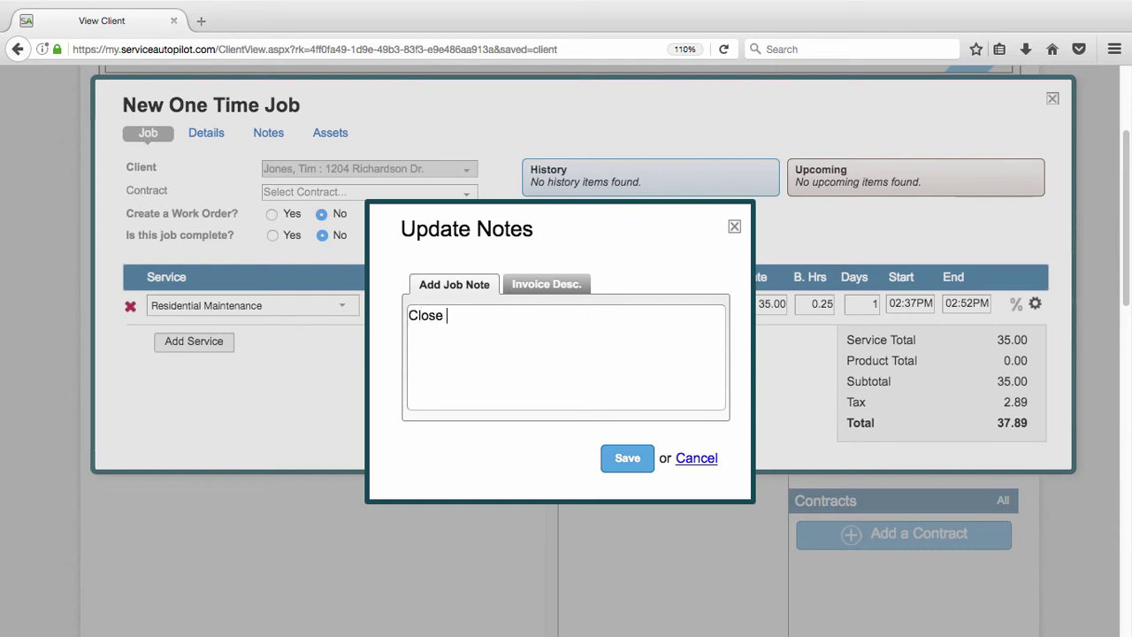
type("the gate wh")
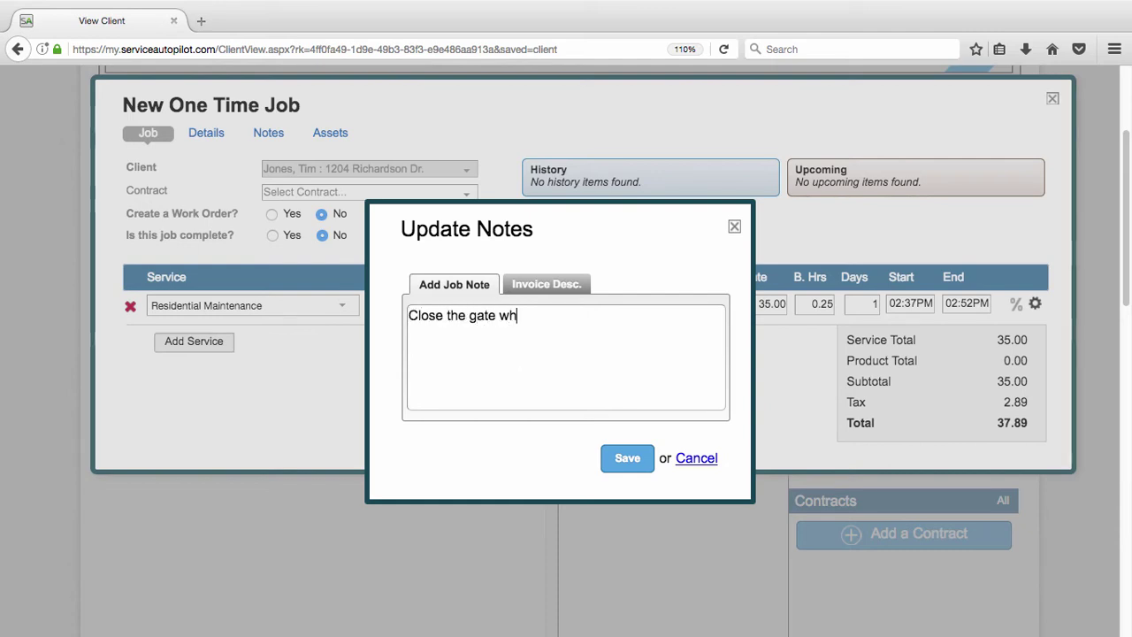
type("en you")
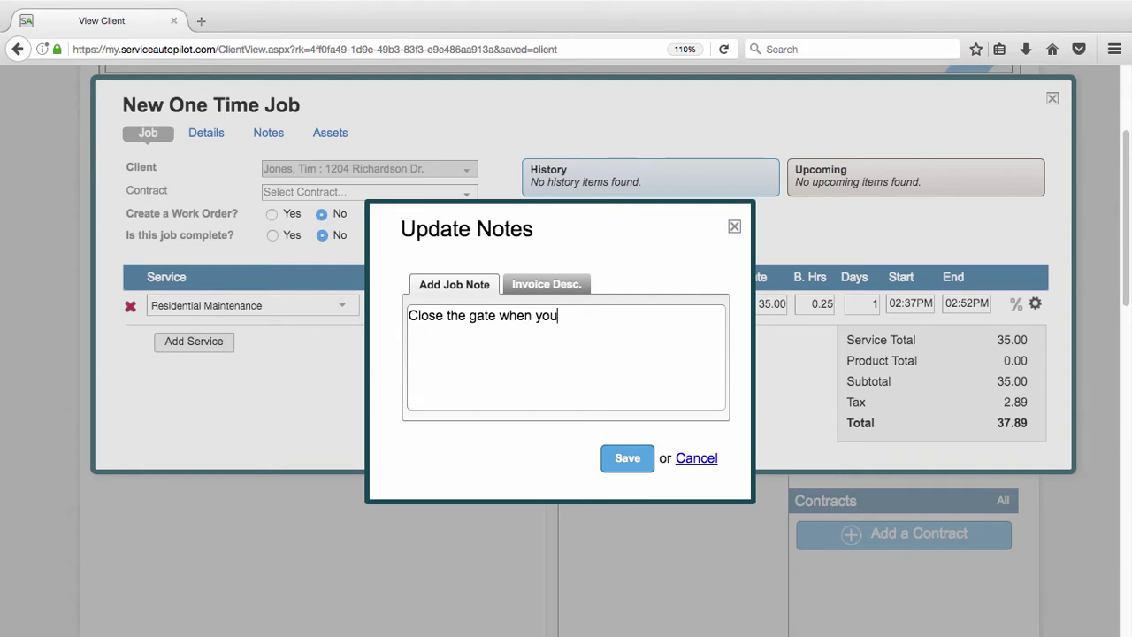
type("'re finished")
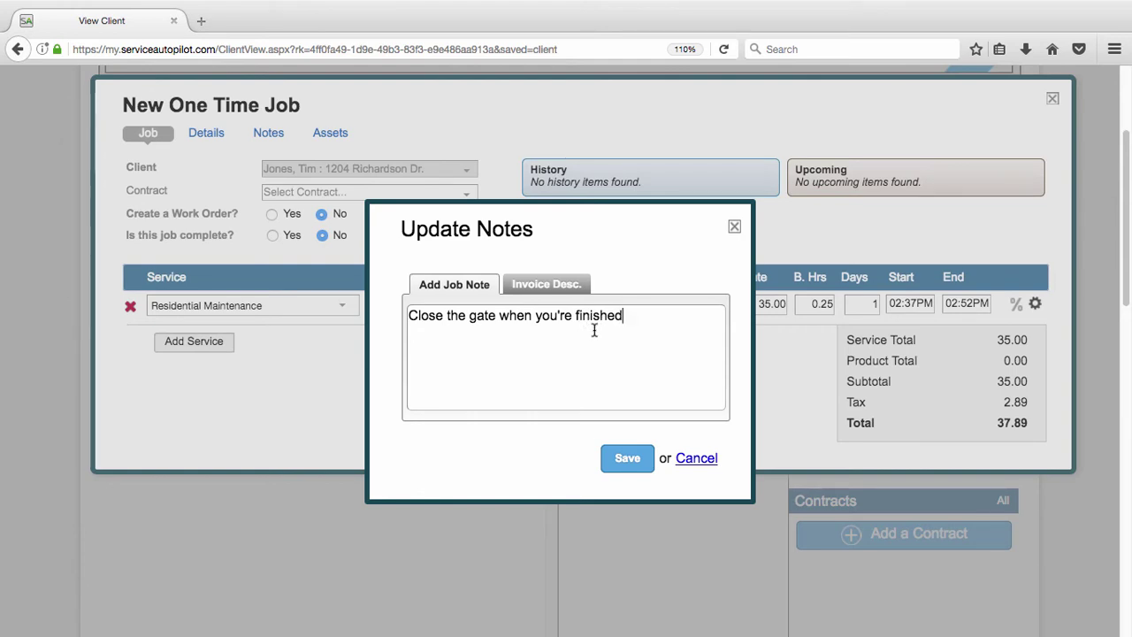
left_click(554, 286)
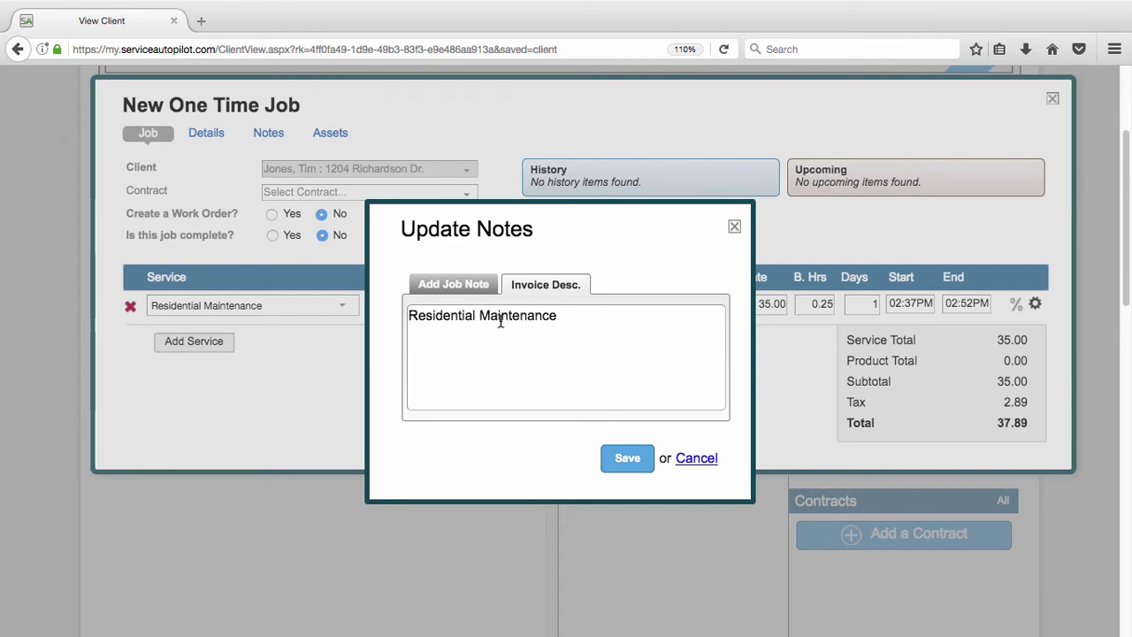
left_click(481, 296)
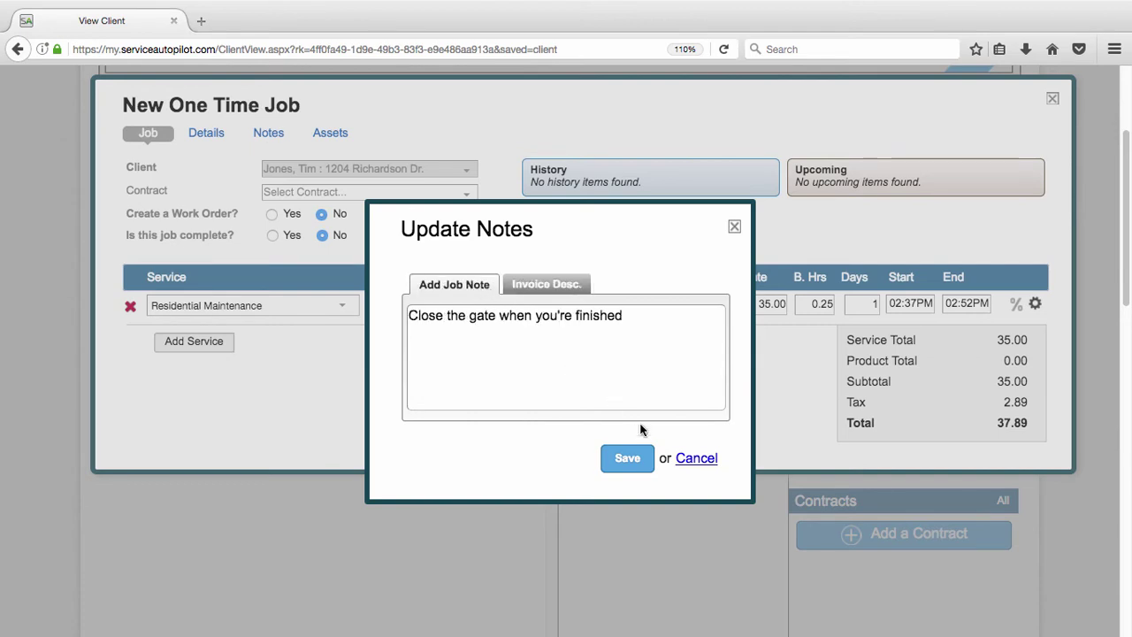
left_click(627, 457)
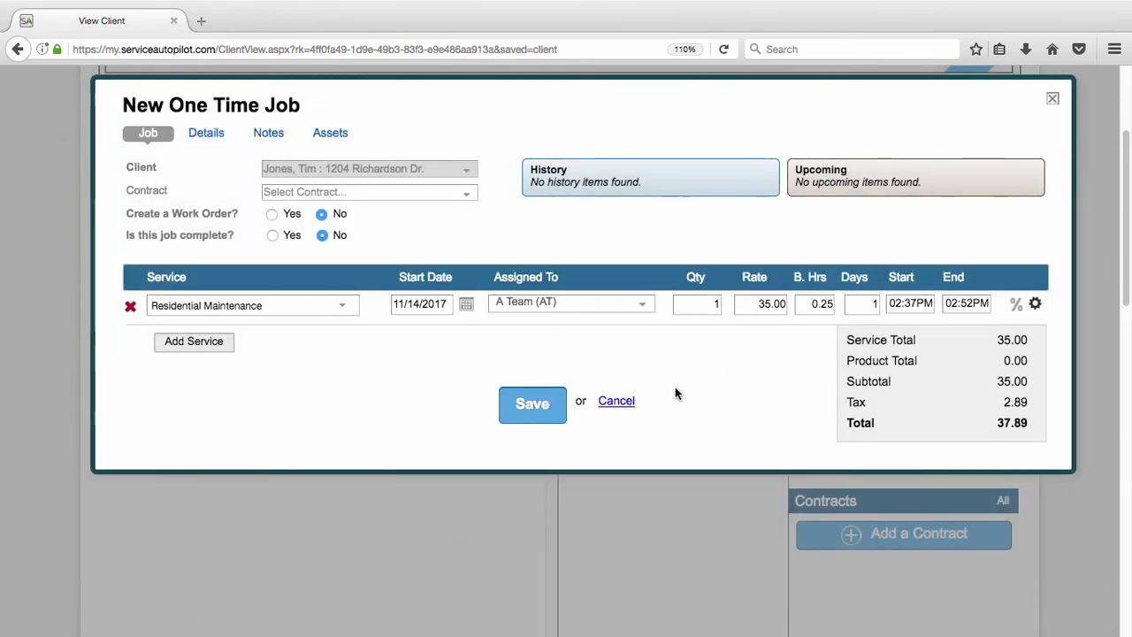
left_click(1035, 304)
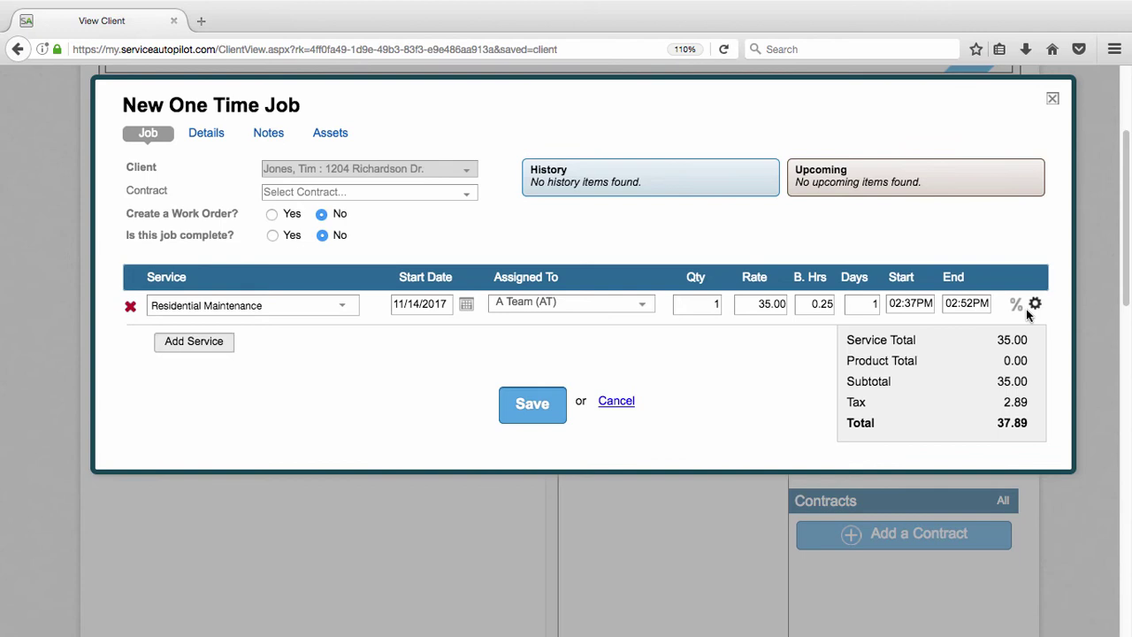
Add a products section, try Outstanding Product, then remove it to restore the 37.89 total.
left_click(989, 363)
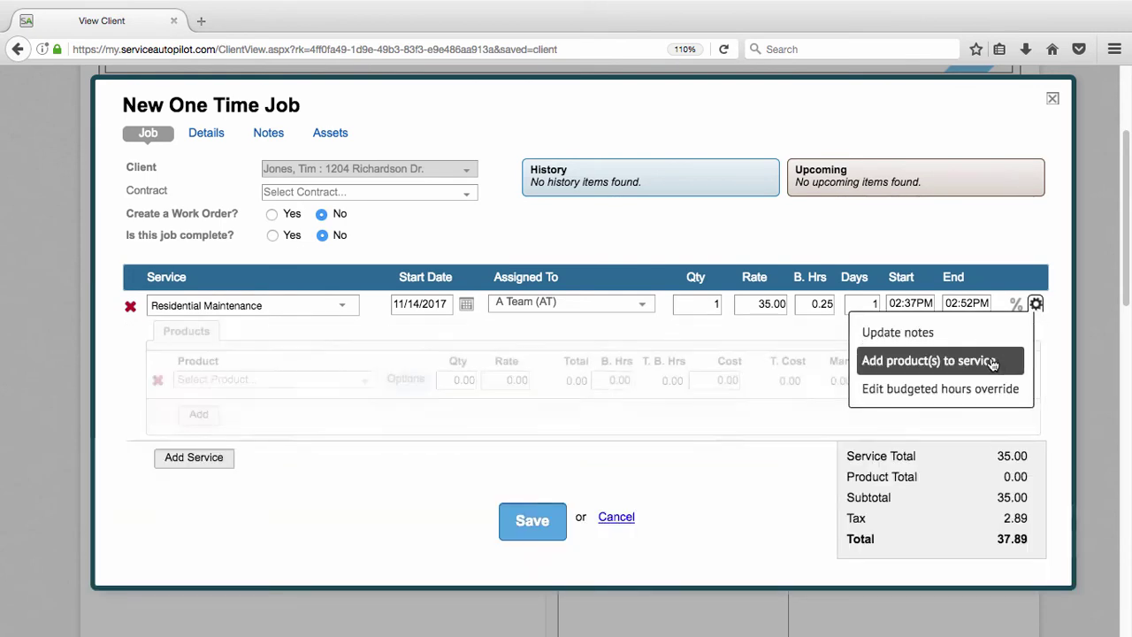
left_click(216, 378)
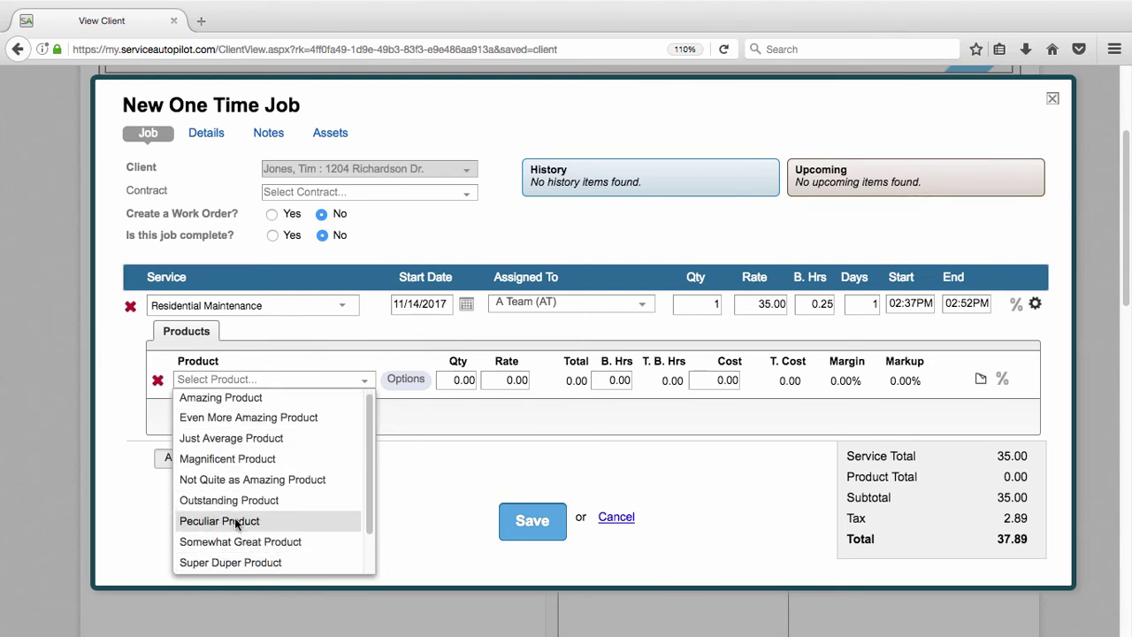
left_click(254, 499)
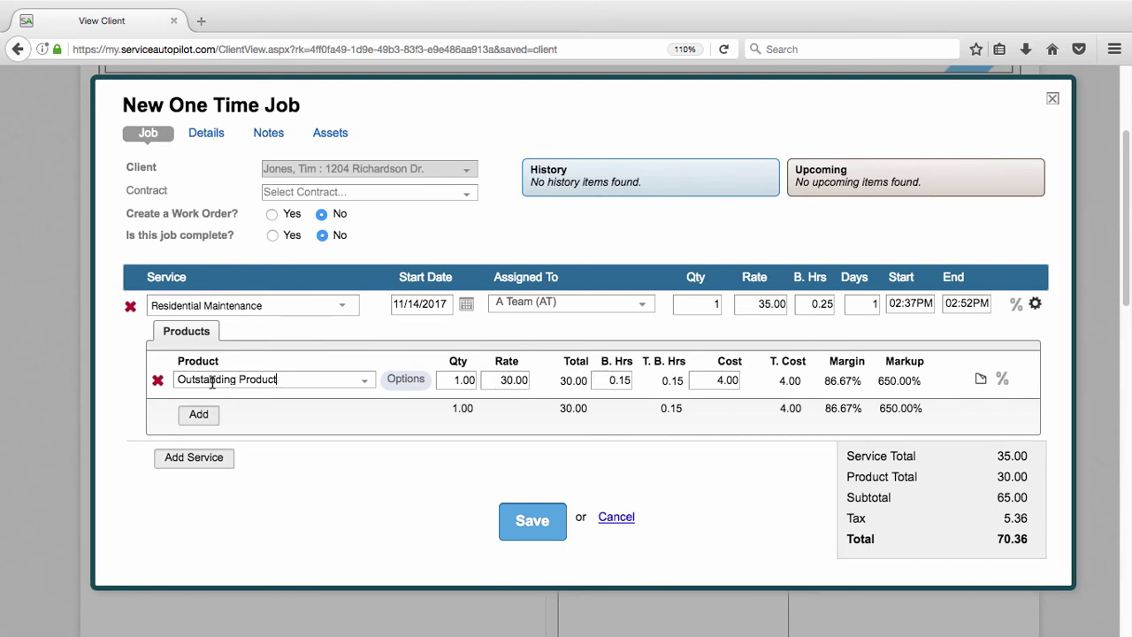
left_click(158, 383)
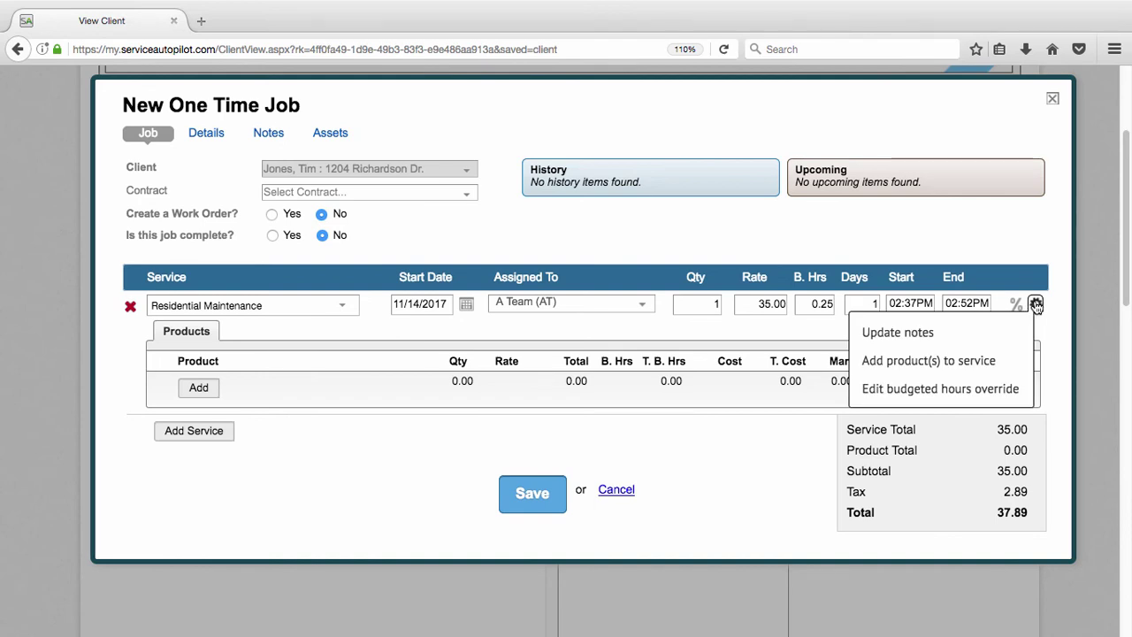
In Edit Budgeted Hours, enter 2 men and 15 minutes, giving 0.50 hours at $70.00/man-hour.
mouse_move(1039, 302)
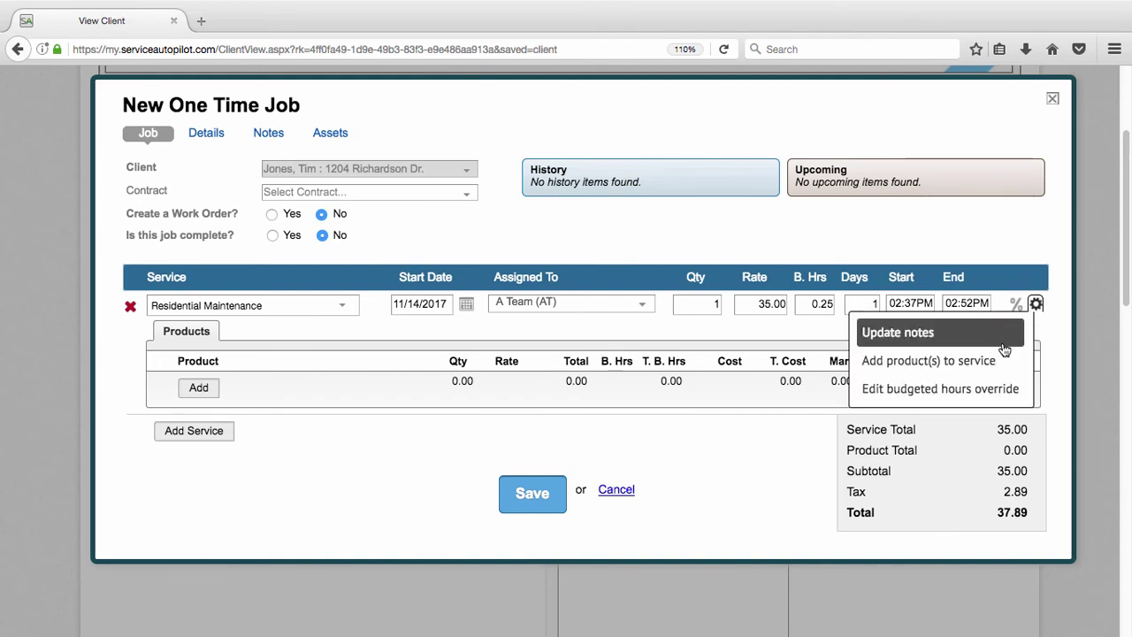
left_click(962, 390)
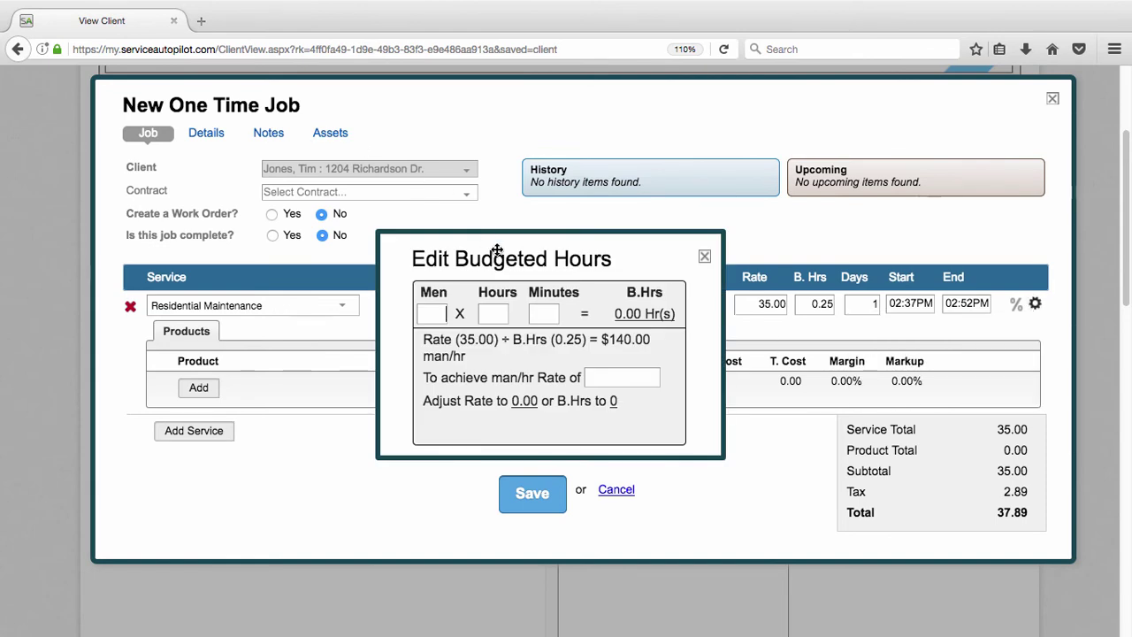
left_click_drag(518, 232, 514, 224)
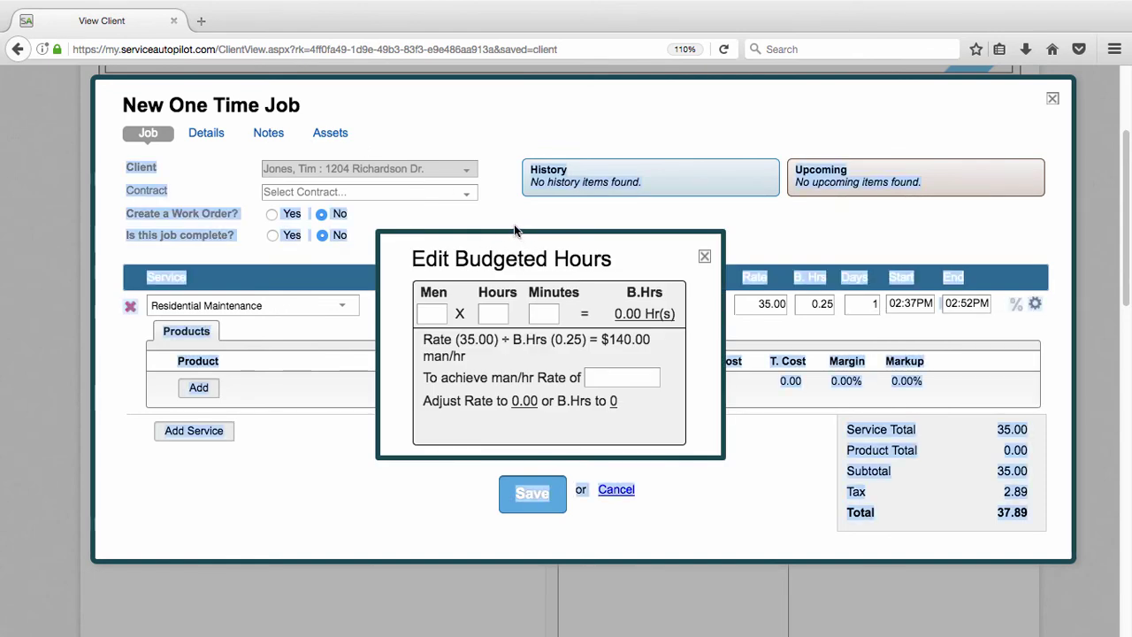
left_click(509, 255)
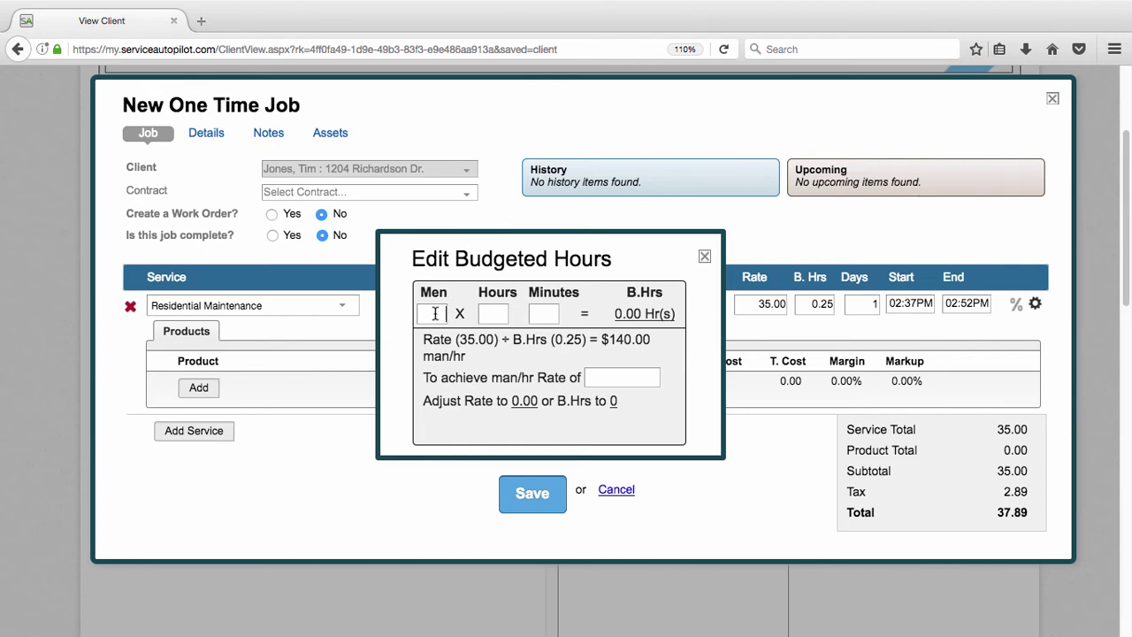
type("2")
left_click(492, 313)
left_click(538, 312)
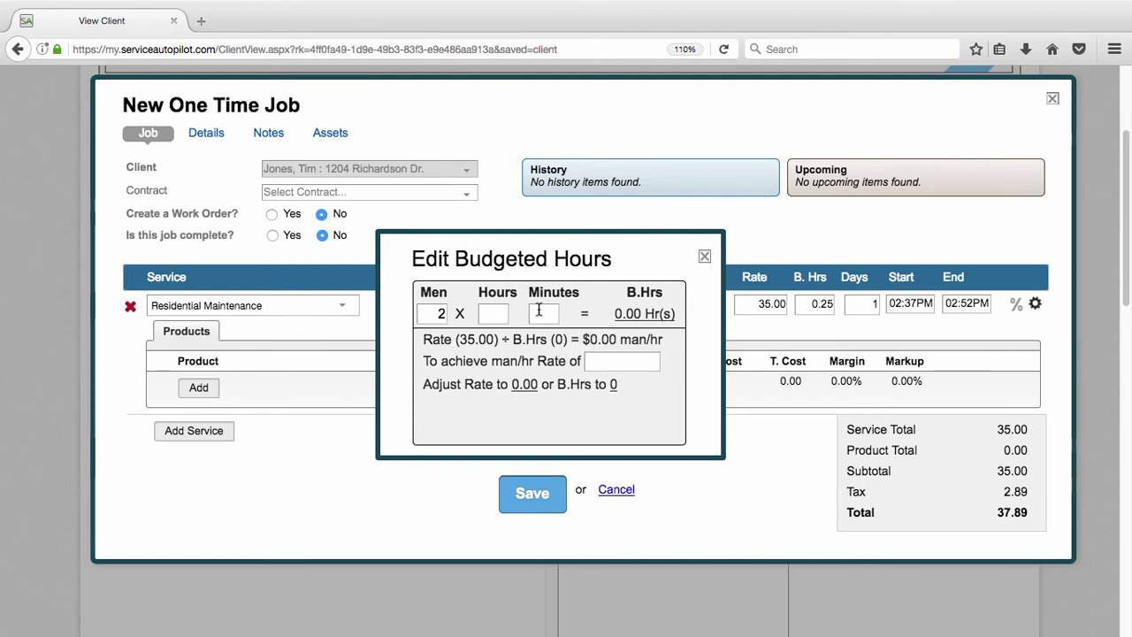
type("15")
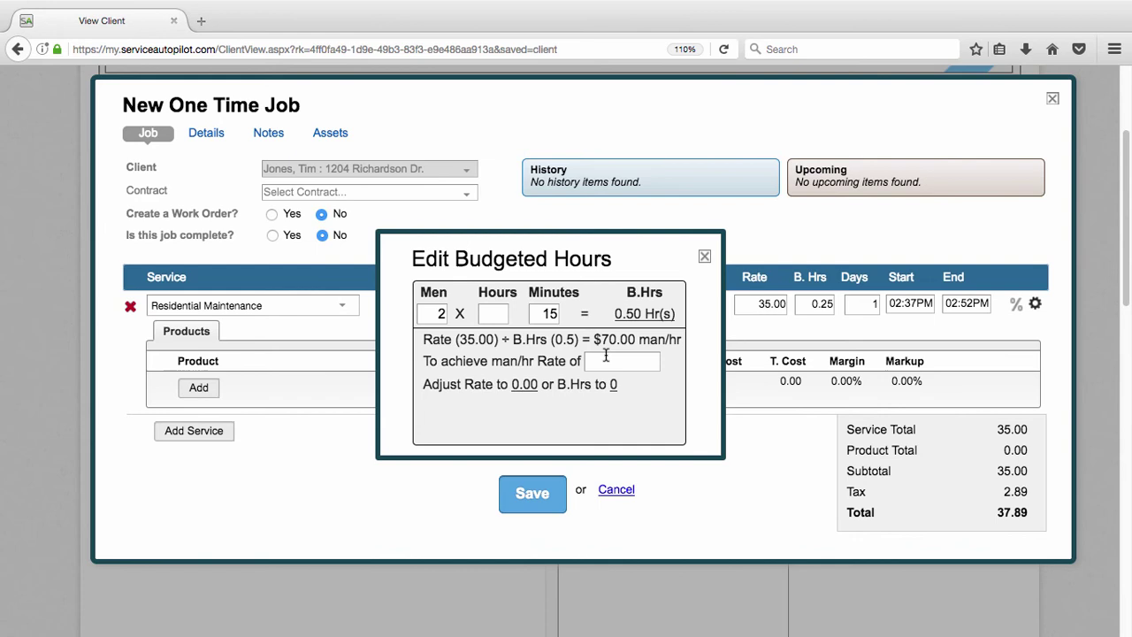
Target $100 per man-hour, apply the suggested 50.00 rate, and close the editor.
left_click(605, 357)
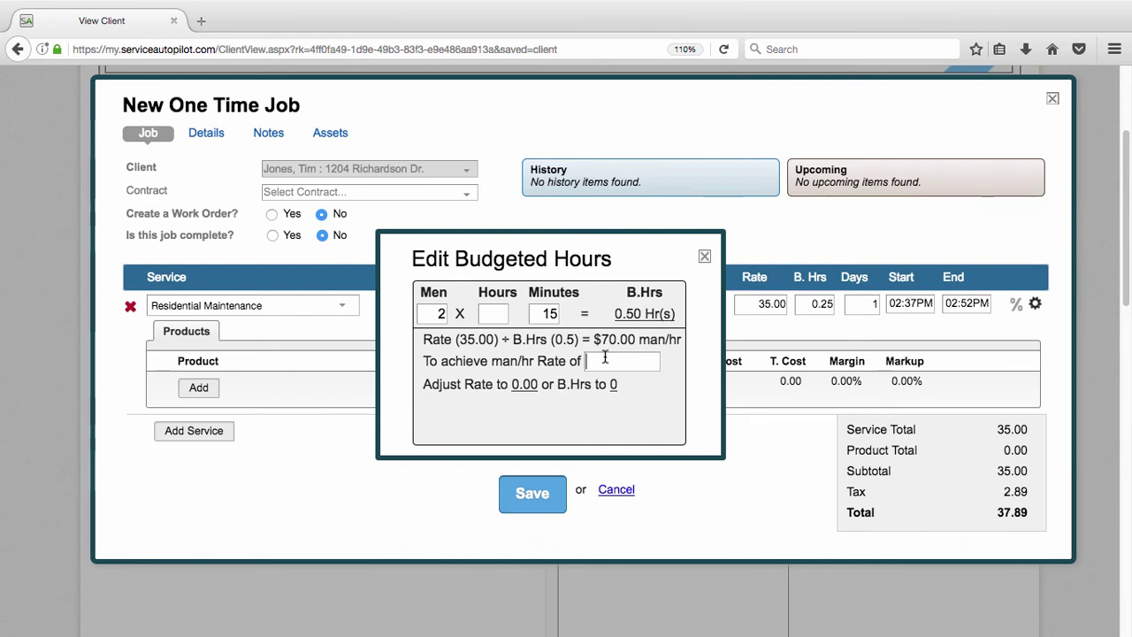
type("100")
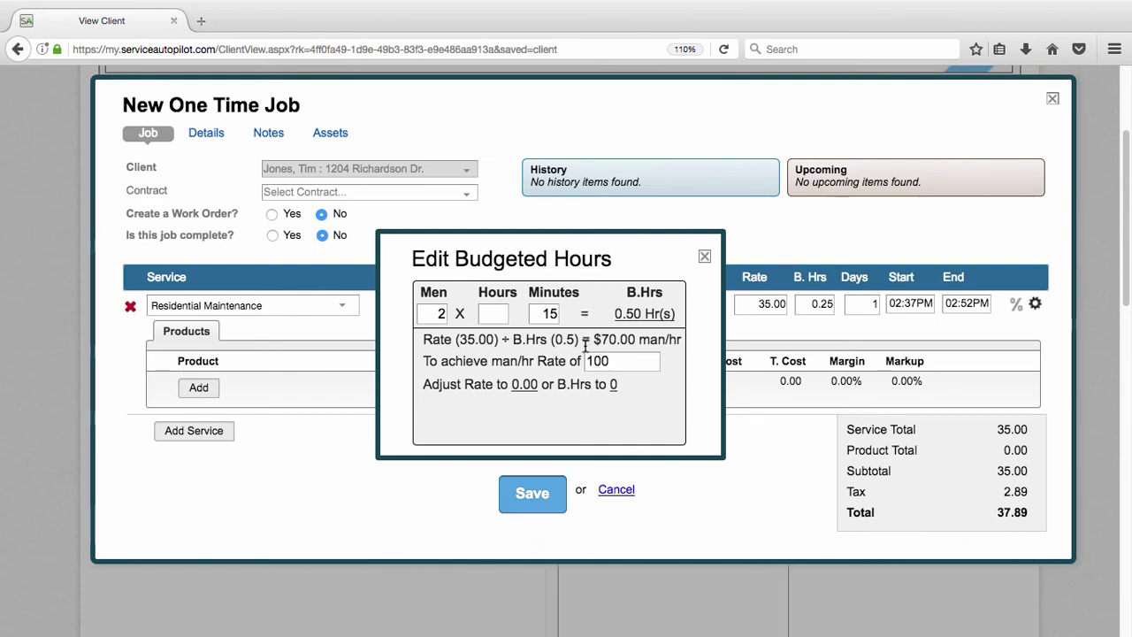
left_click(630, 379)
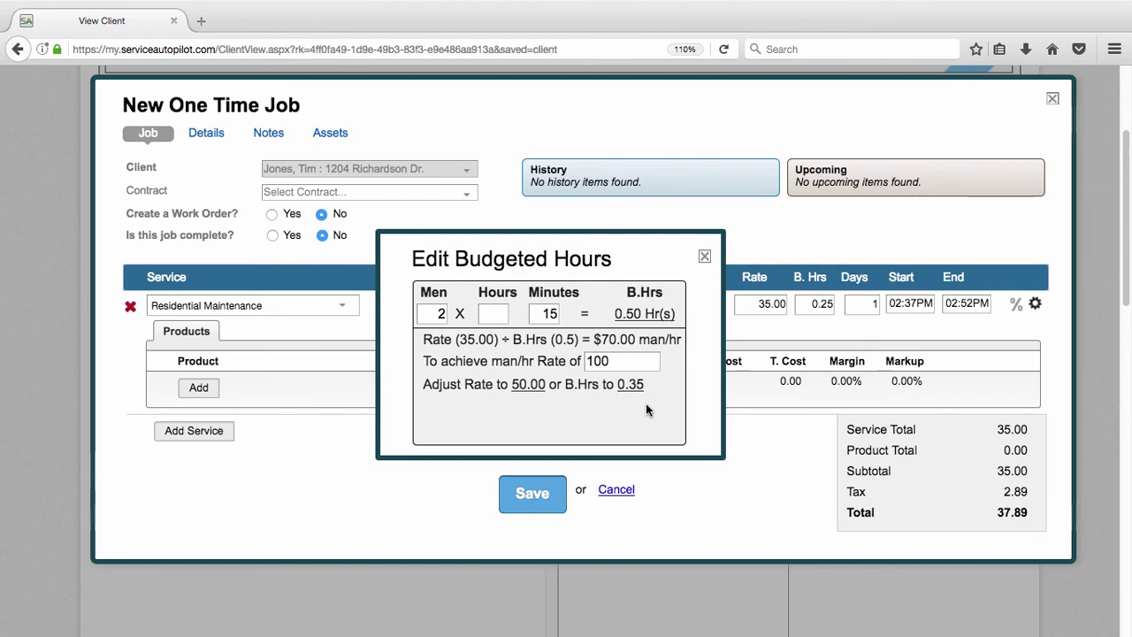
left_click(528, 386)
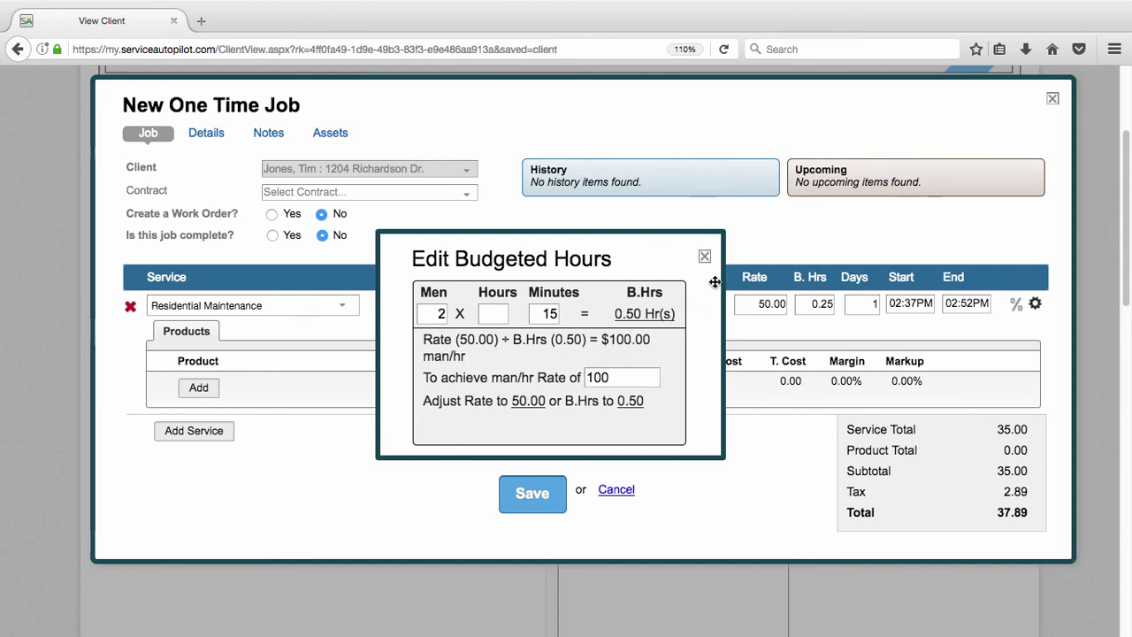
left_click(705, 256)
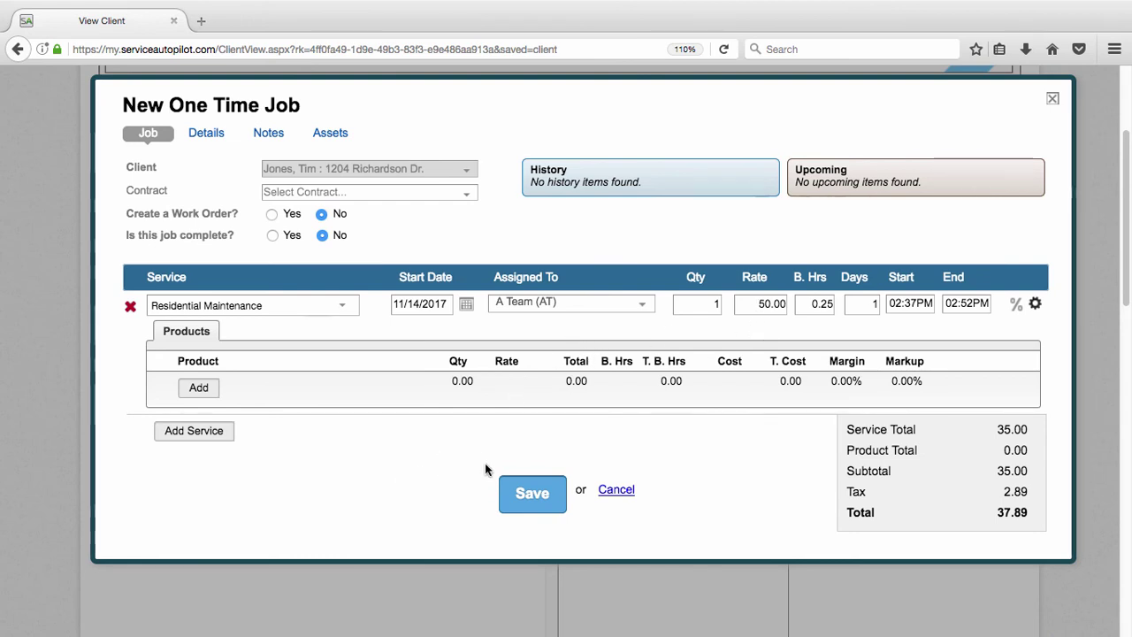
Save the job and reopen its One Time $50.00 row from the client page.
left_click(533, 501)
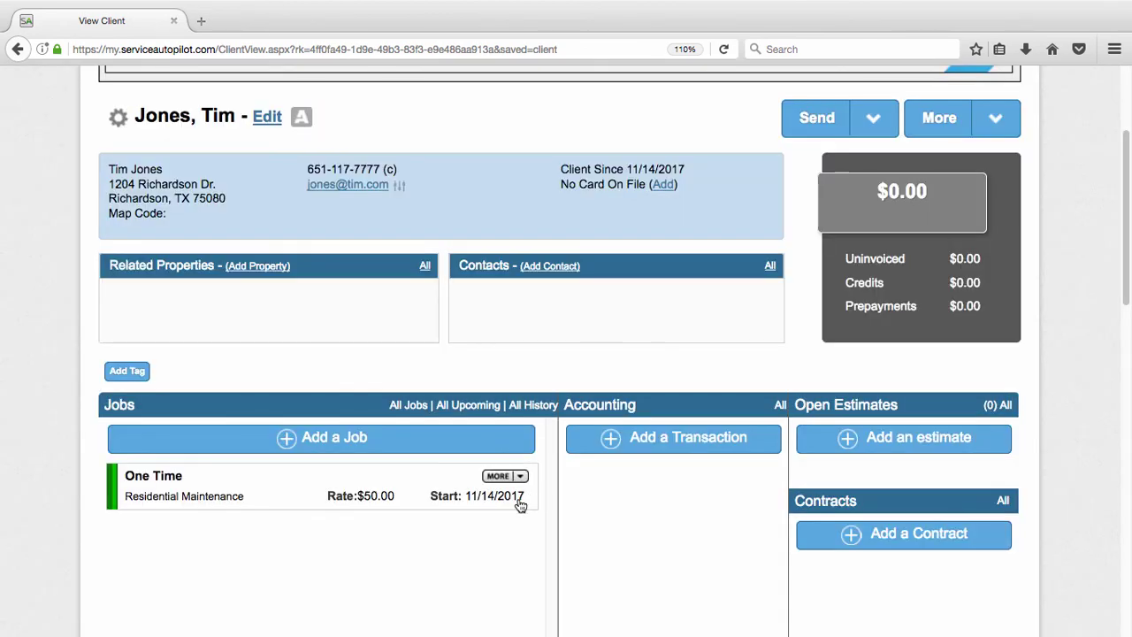
mouse_move(306, 482)
left_click(307, 483)
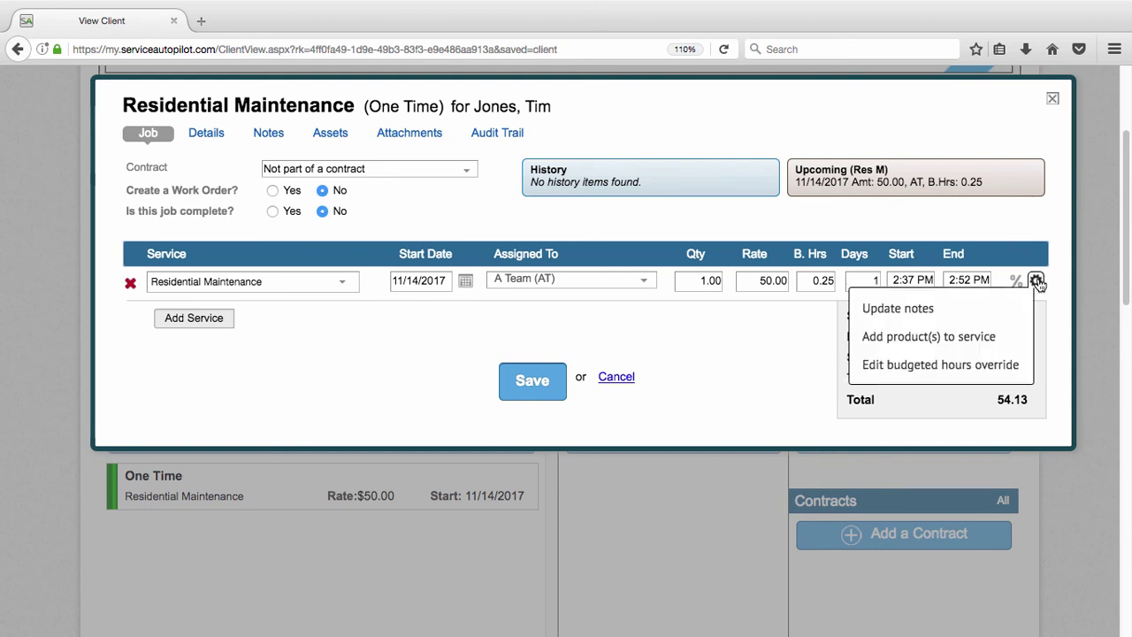
mouse_move(1036, 283)
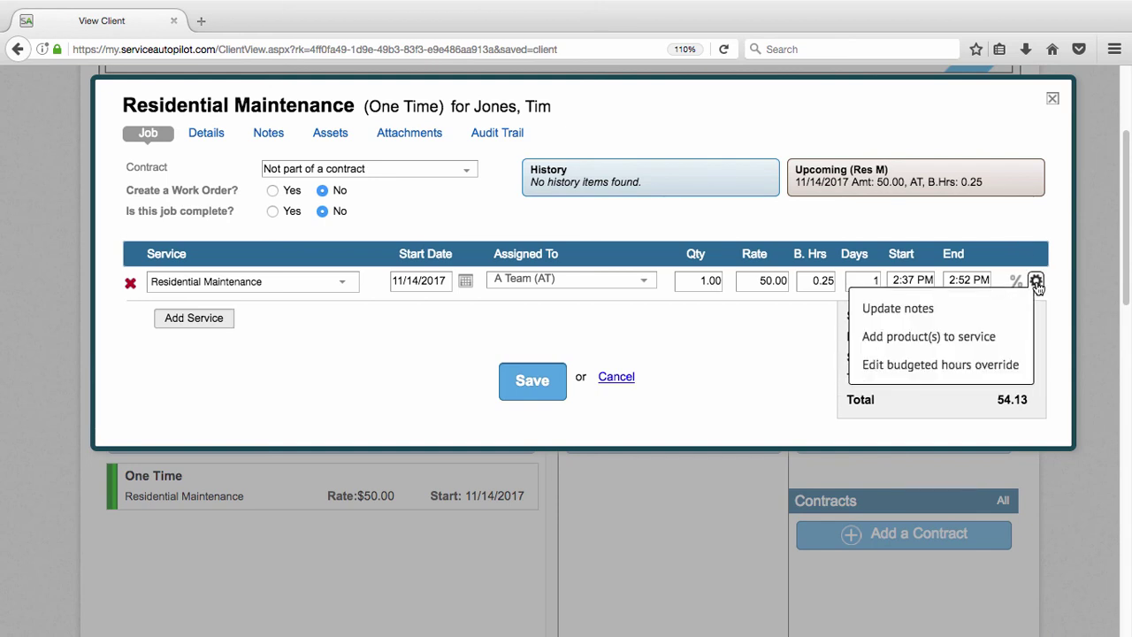
Start a job note, cancel it unsaved, and review the job's existing gate-closing note.
left_click(957, 308)
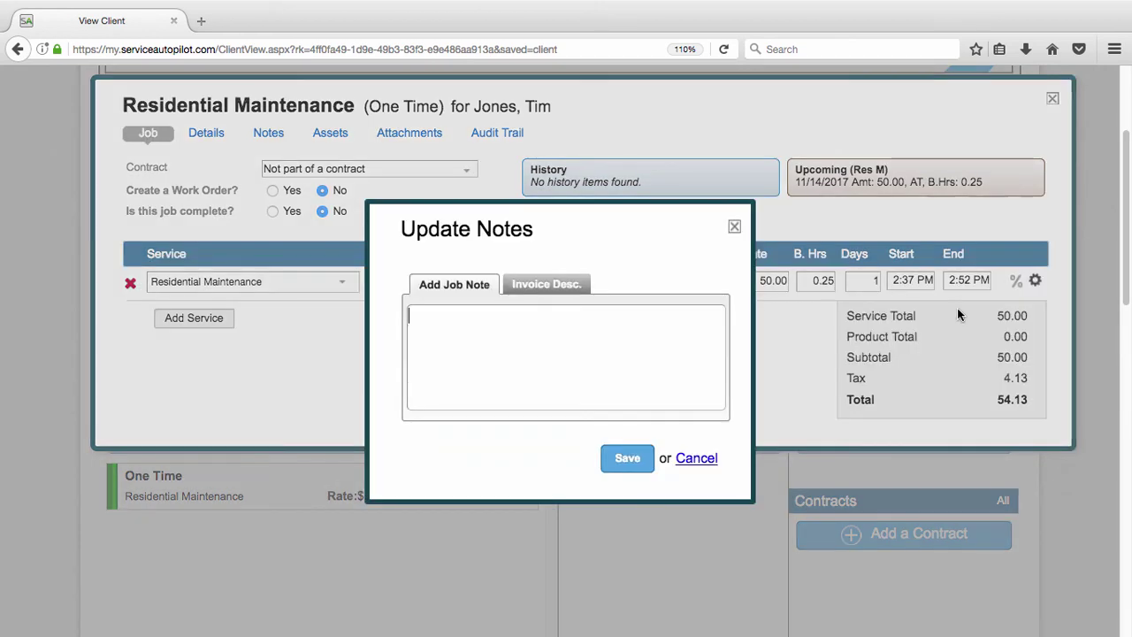
left_click(491, 339)
left_click(697, 460)
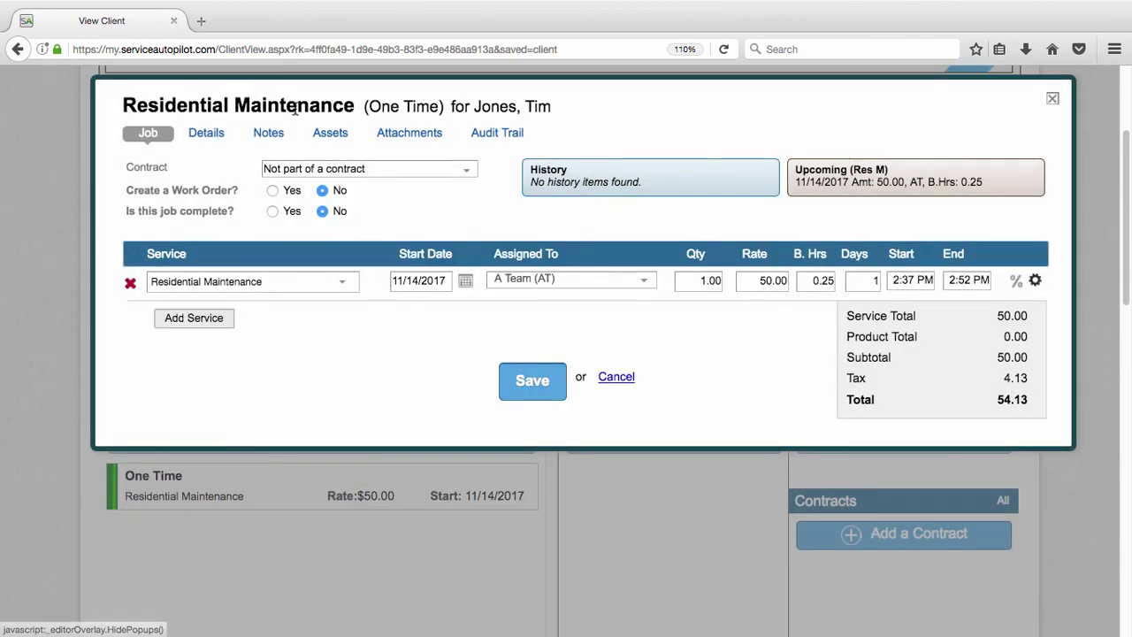
left_click(204, 140)
left_click(264, 140)
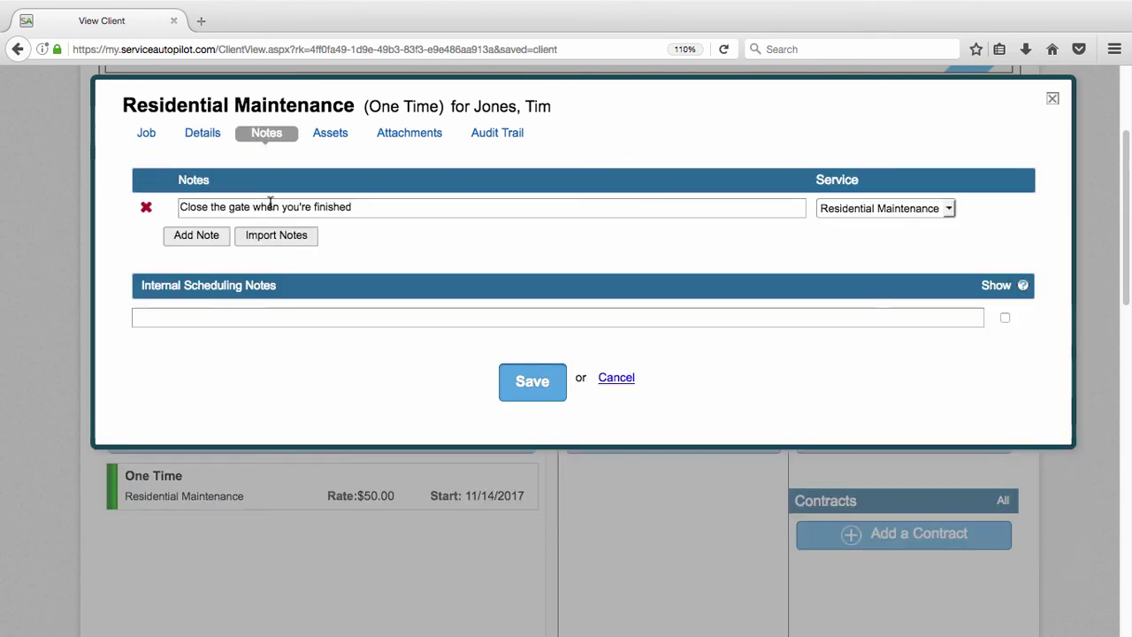
left_click(146, 133)
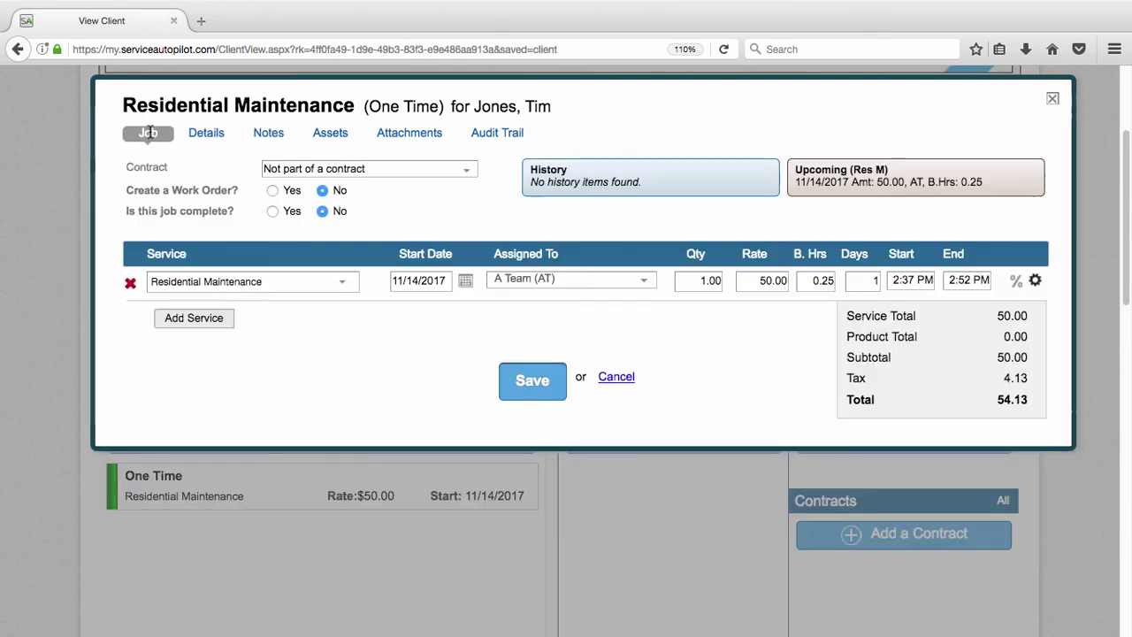
Add the job note 'New Note' and confirm it appears in the job's Notes list.
mouse_move(1039, 283)
left_click(1010, 306)
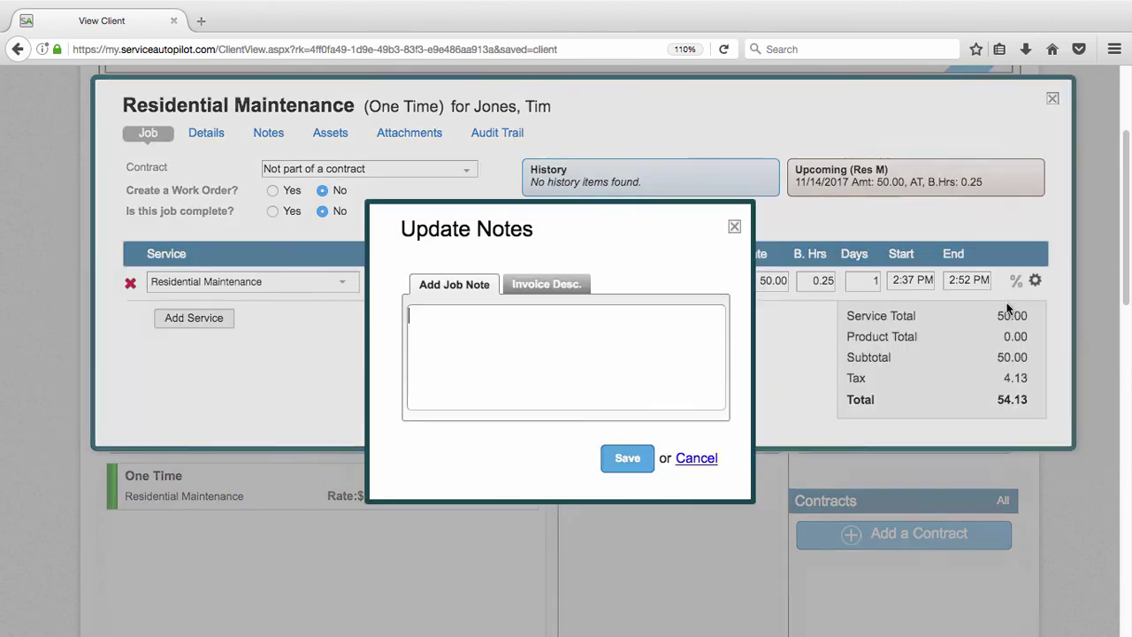
left_click(487, 348)
type("Ne")
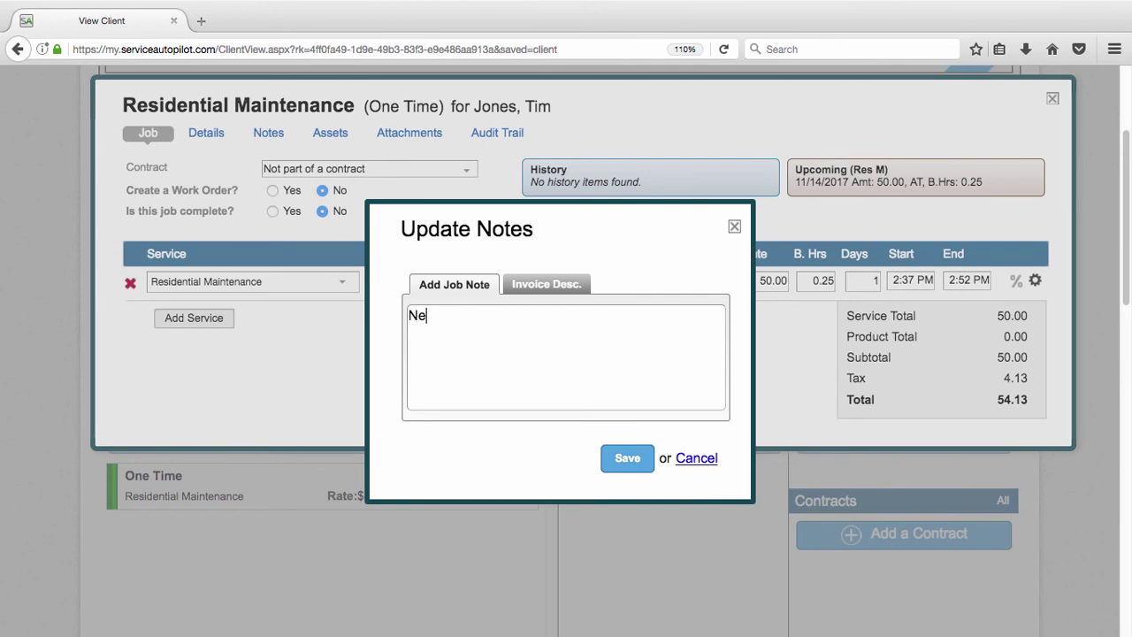
type("w Note")
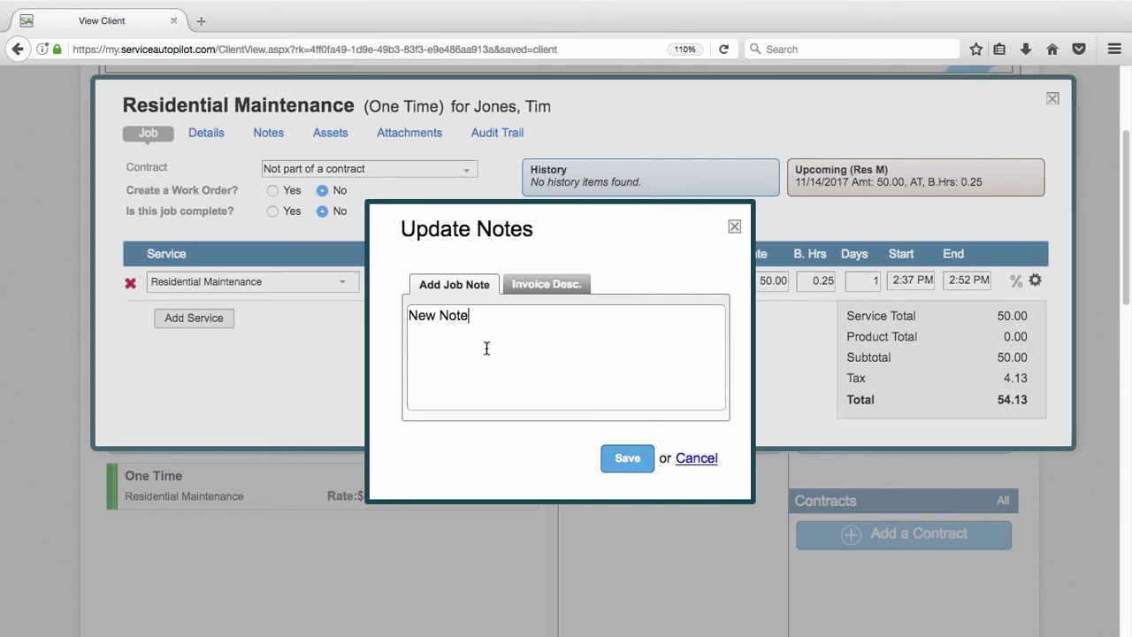
left_click(623, 460)
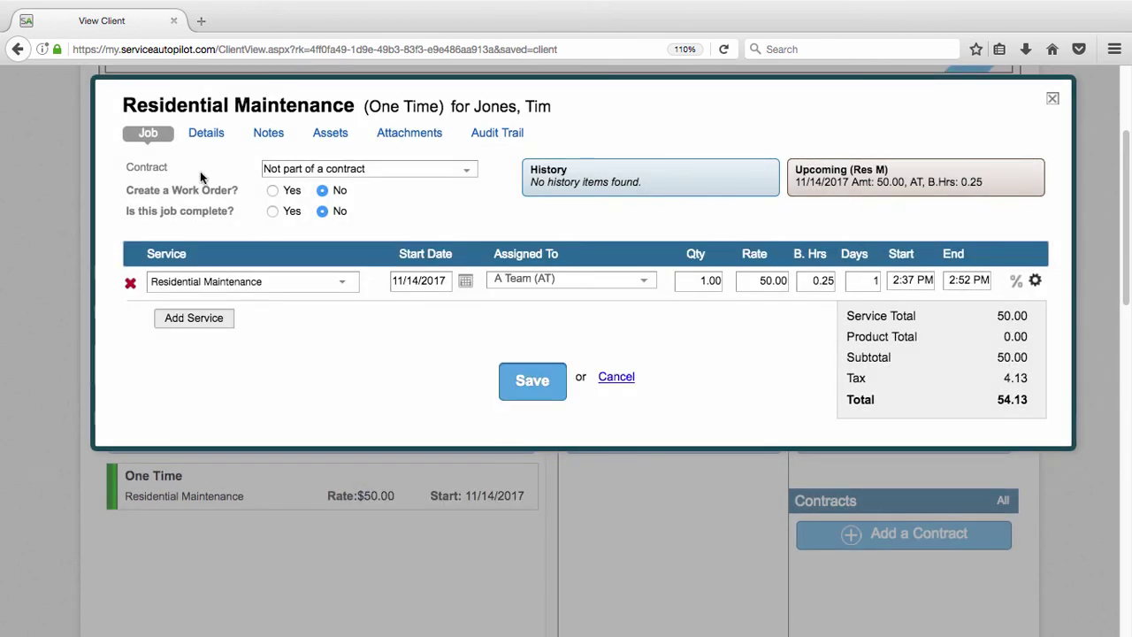
left_click(267, 134)
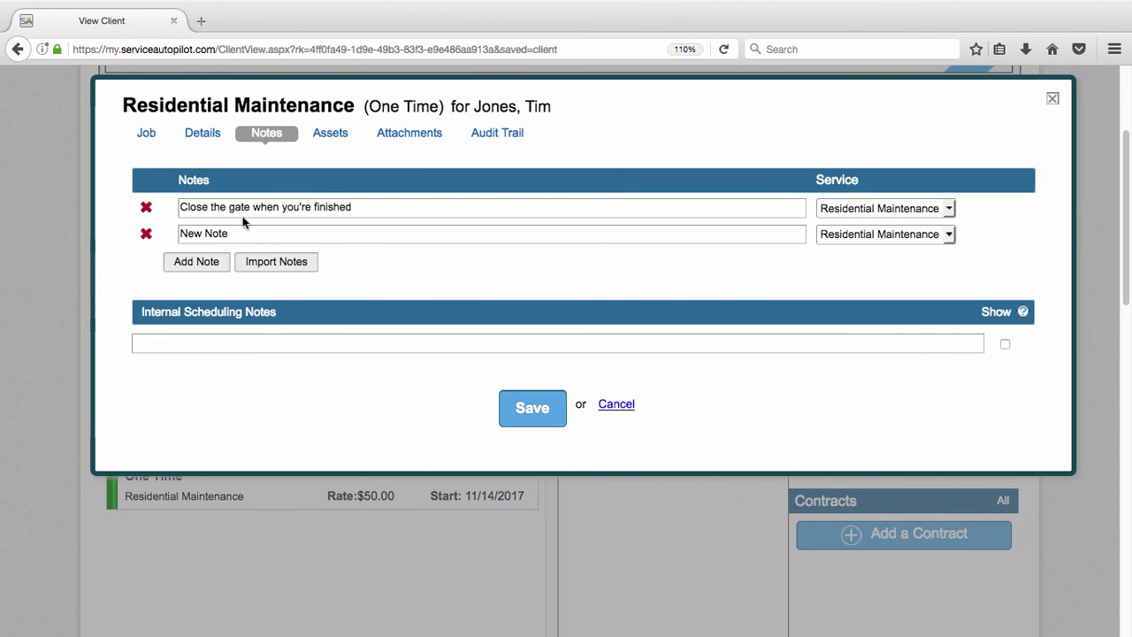
left_click(146, 133)
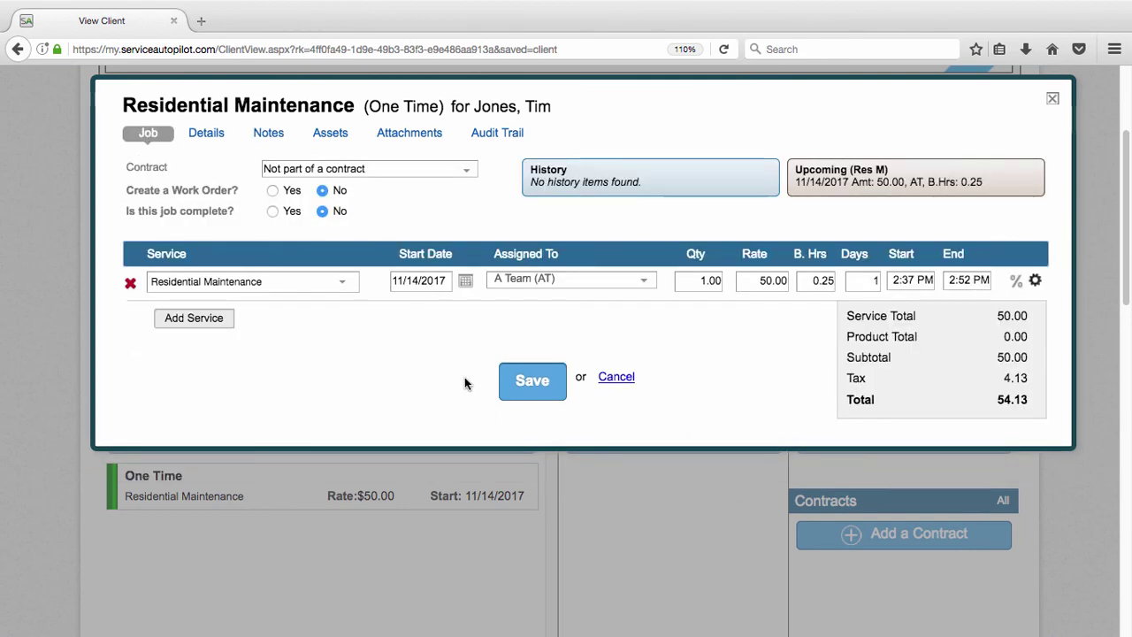
Save the job and return to the client page listing the $50.00 One Time Residential Maintenance job.
left_click(517, 391)
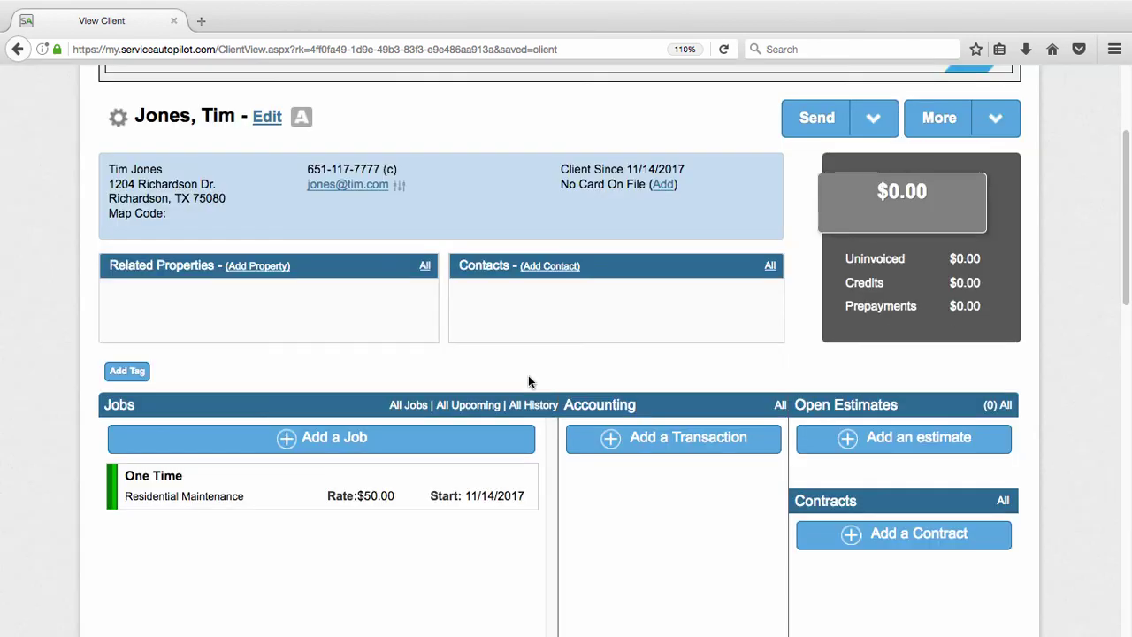